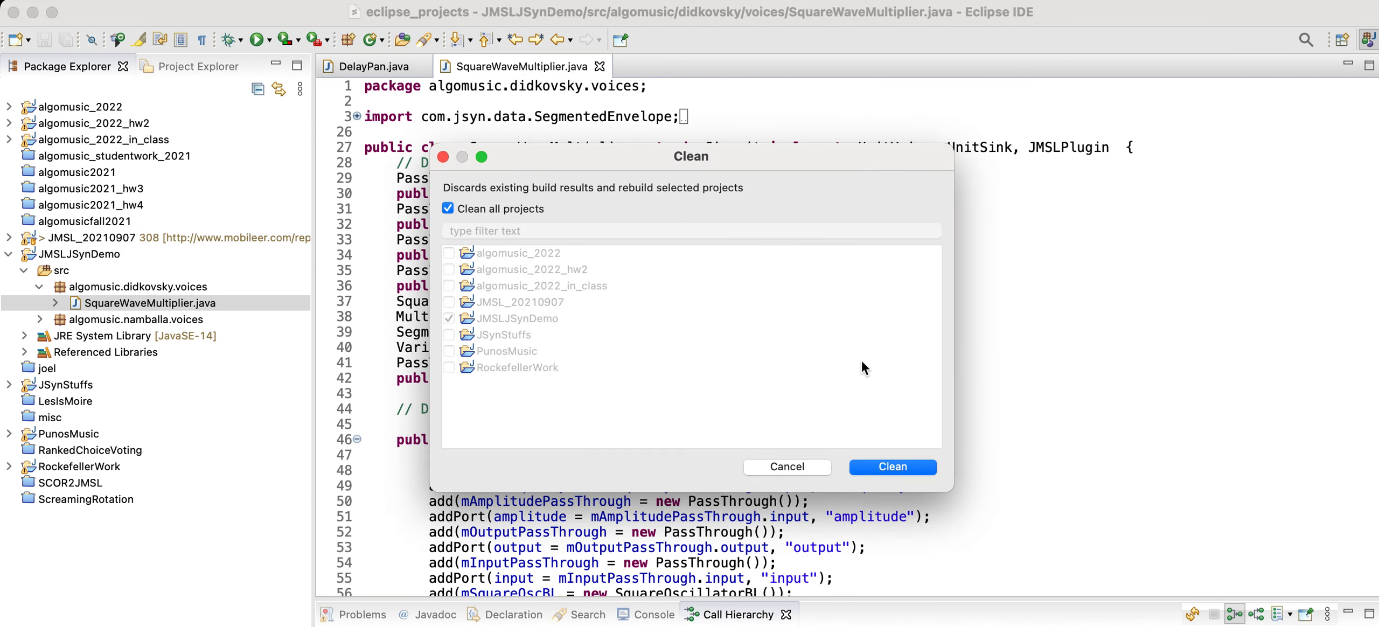
- Clean all projects to discard the existing build results and rebuild them
left_click(884, 467)
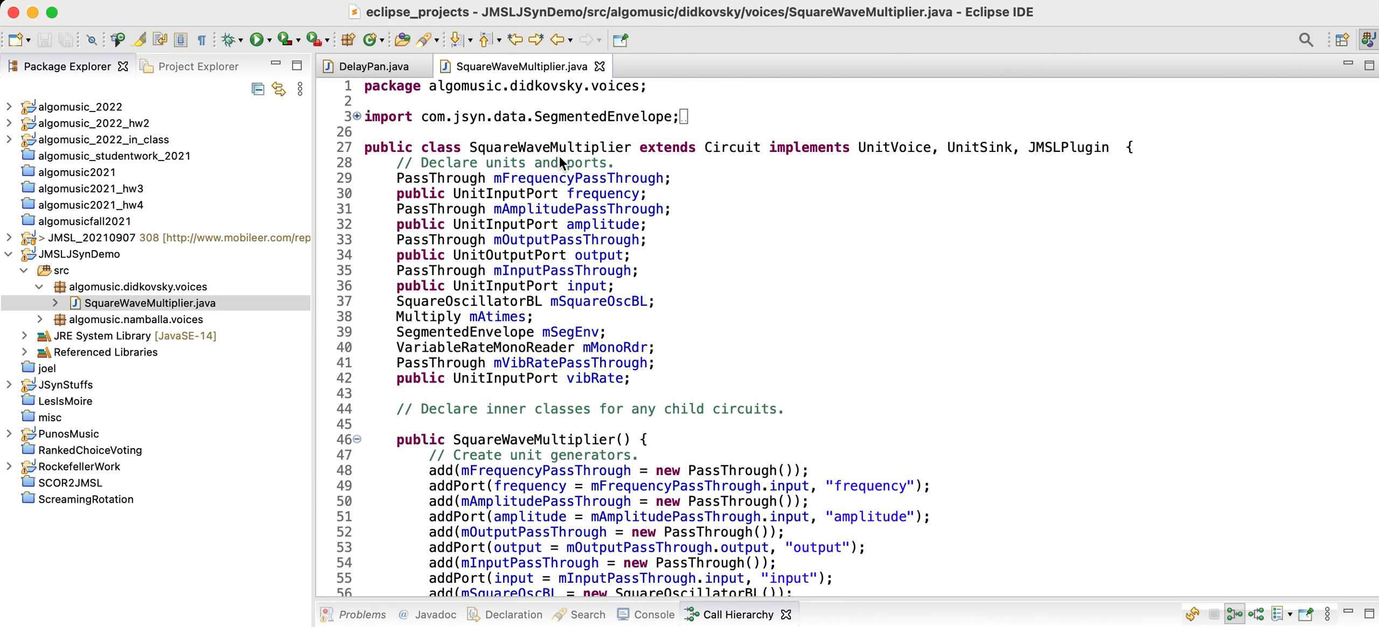
left_click(560, 332)
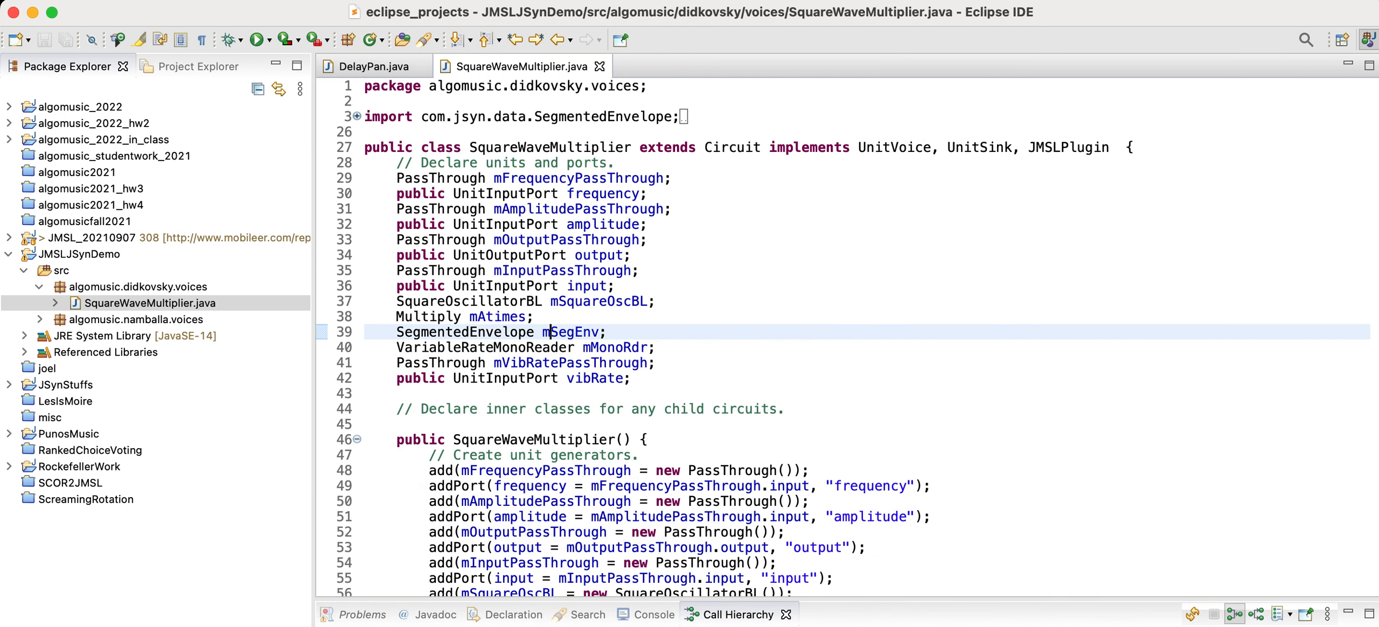
- Switch to Finder and locate the compiled SquareWaveMultiplier.class inside the voices folder under bin/algomusic
key("super+Tab")
left_click(975, 202)
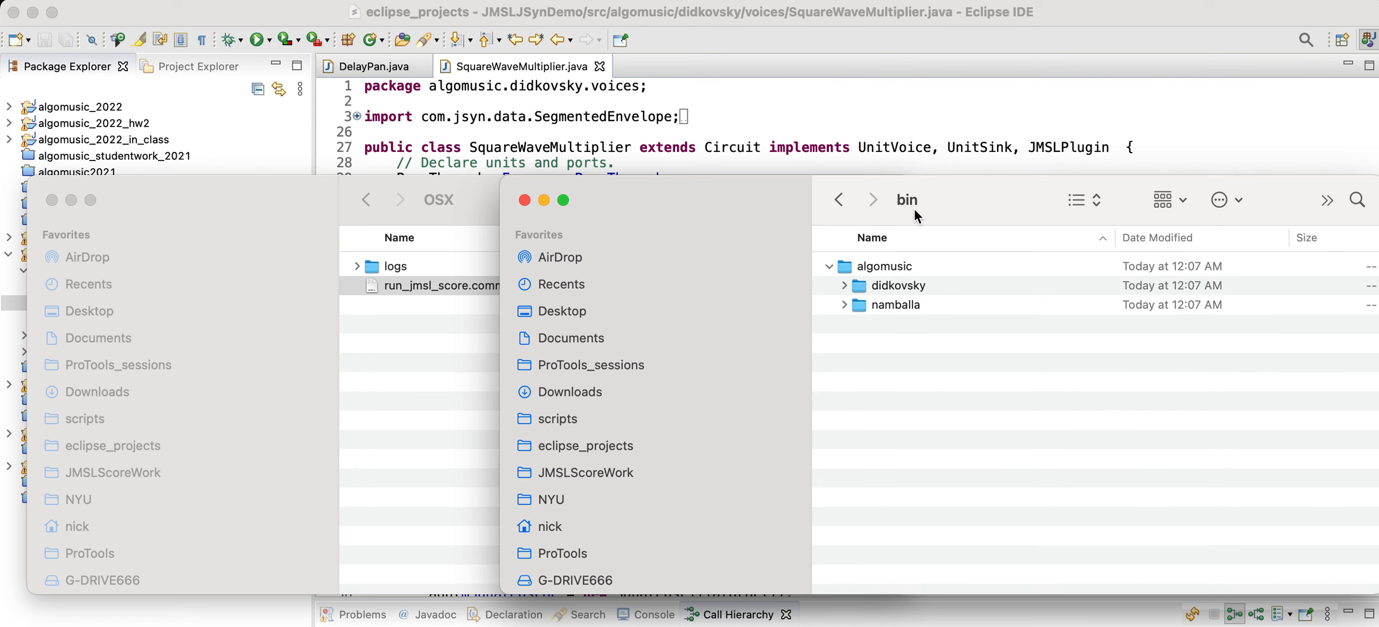
left_click(845, 286)
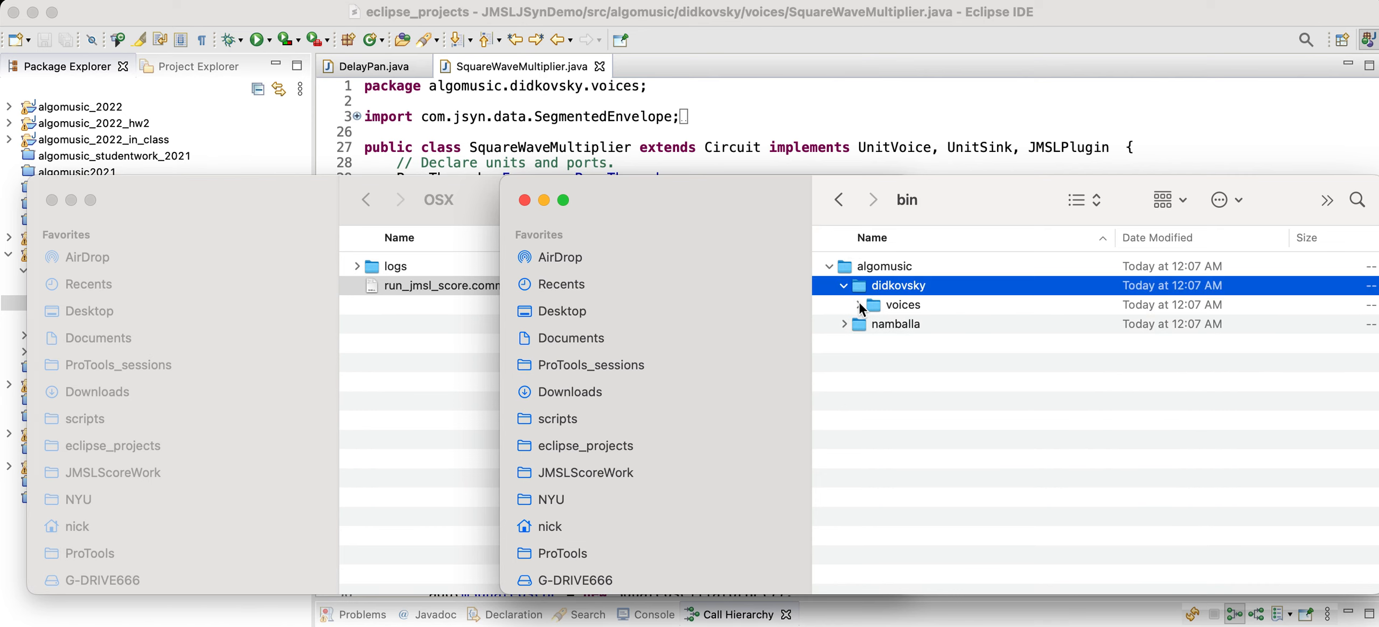
left_click(858, 305)
left_click(978, 324)
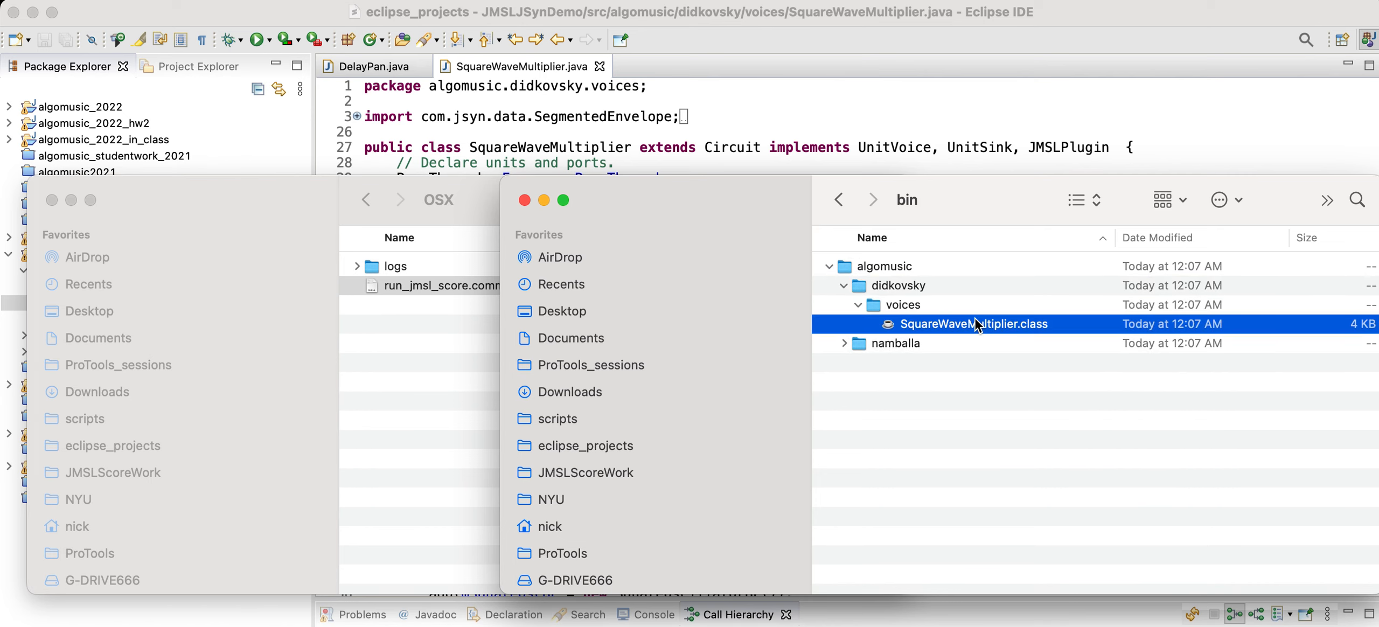
- Switch back to Eclipse and highlight the package name on line 1 of SquareWaveMultiplier.java
left_click(610, 150)
left_click(589, 117)
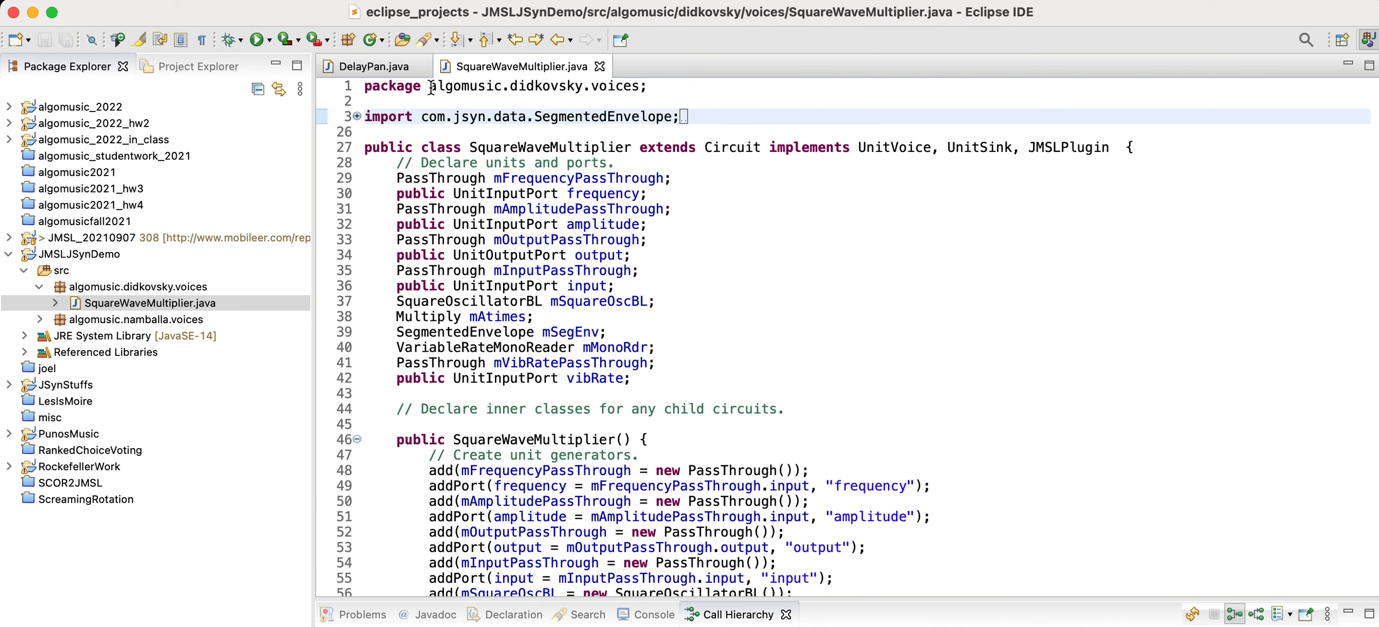
left_click_drag(429, 86, 649, 87)
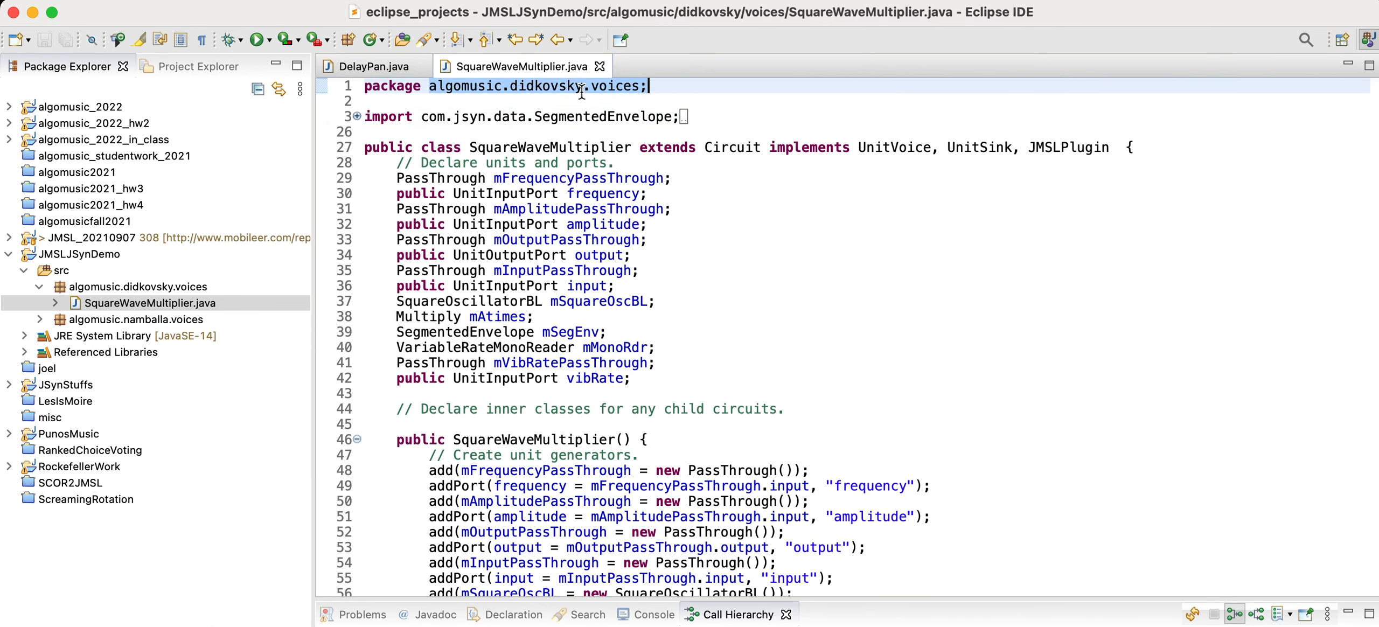
- In Finder, open the voices folder within JMSL_v2/jmsl_plugins/algomusic that matches the SquareWaveMultiplier package path
key("super+Tab")
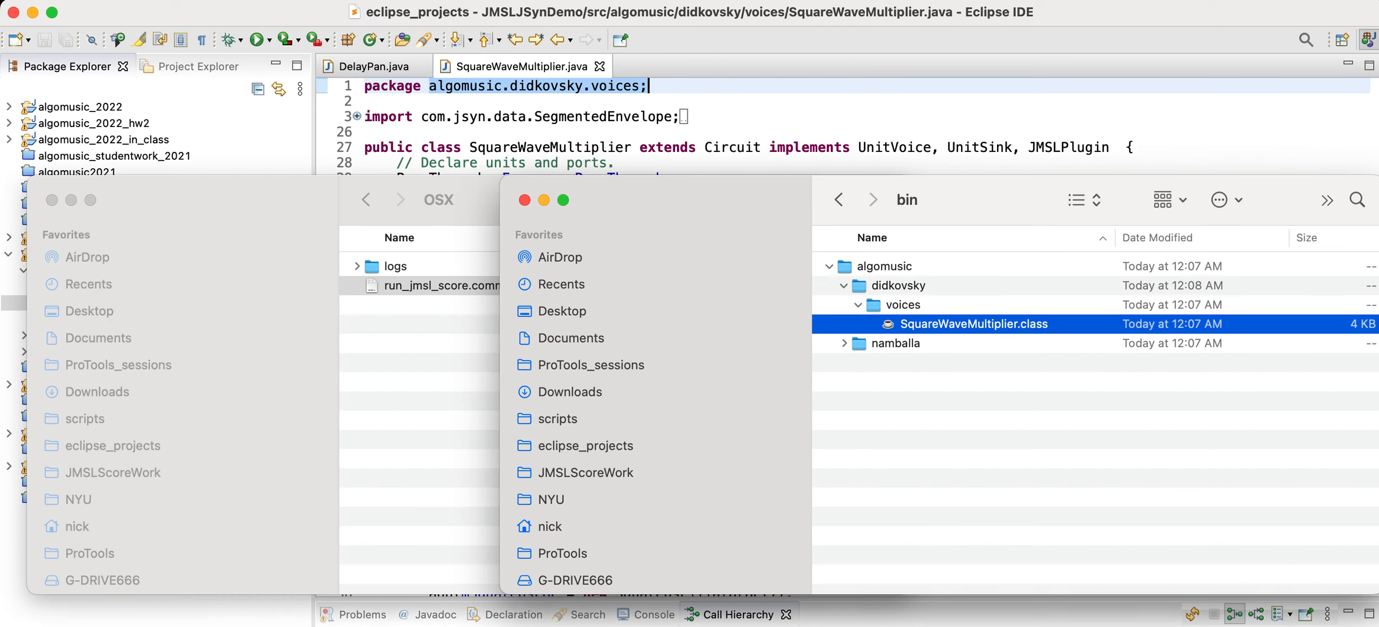
left_click(411, 373)
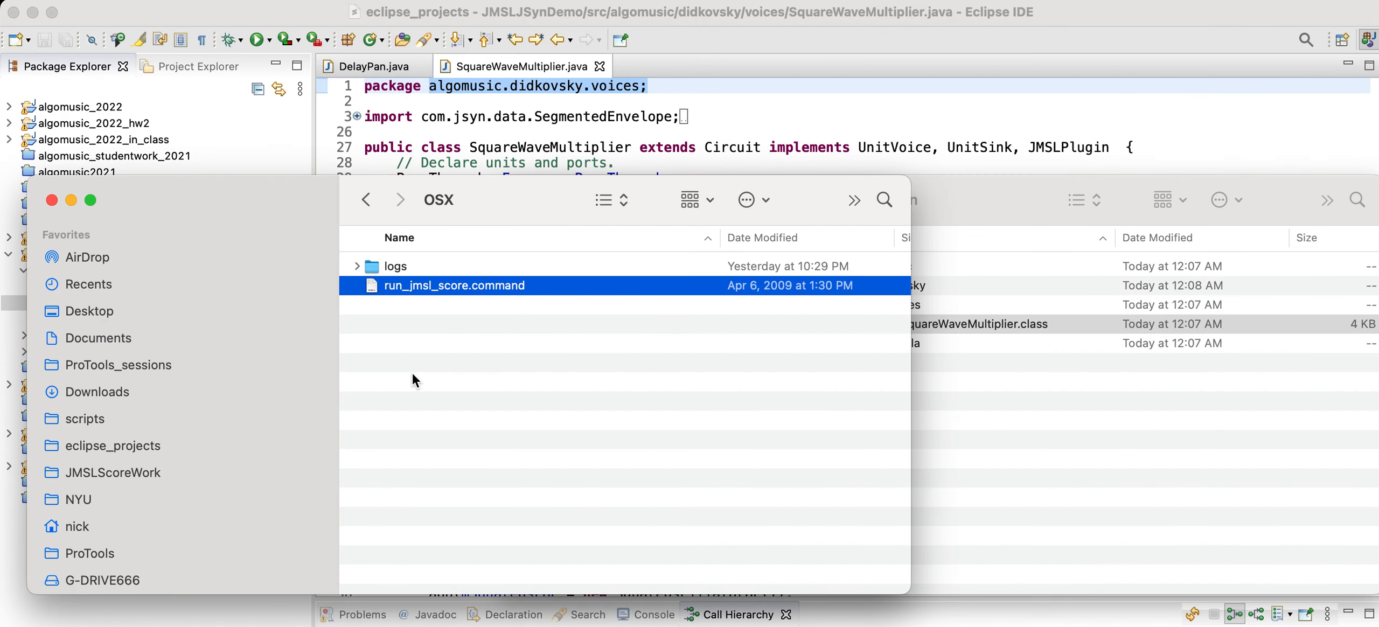
left_click(367, 199)
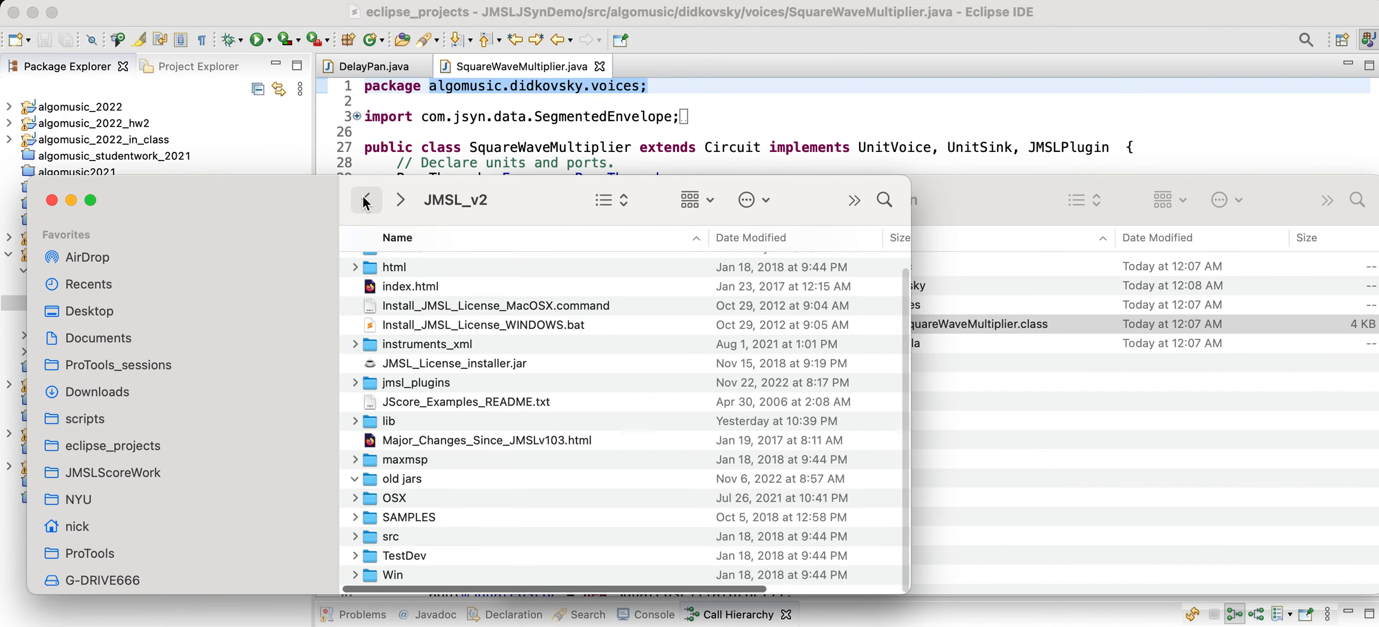
double_click(433, 382)
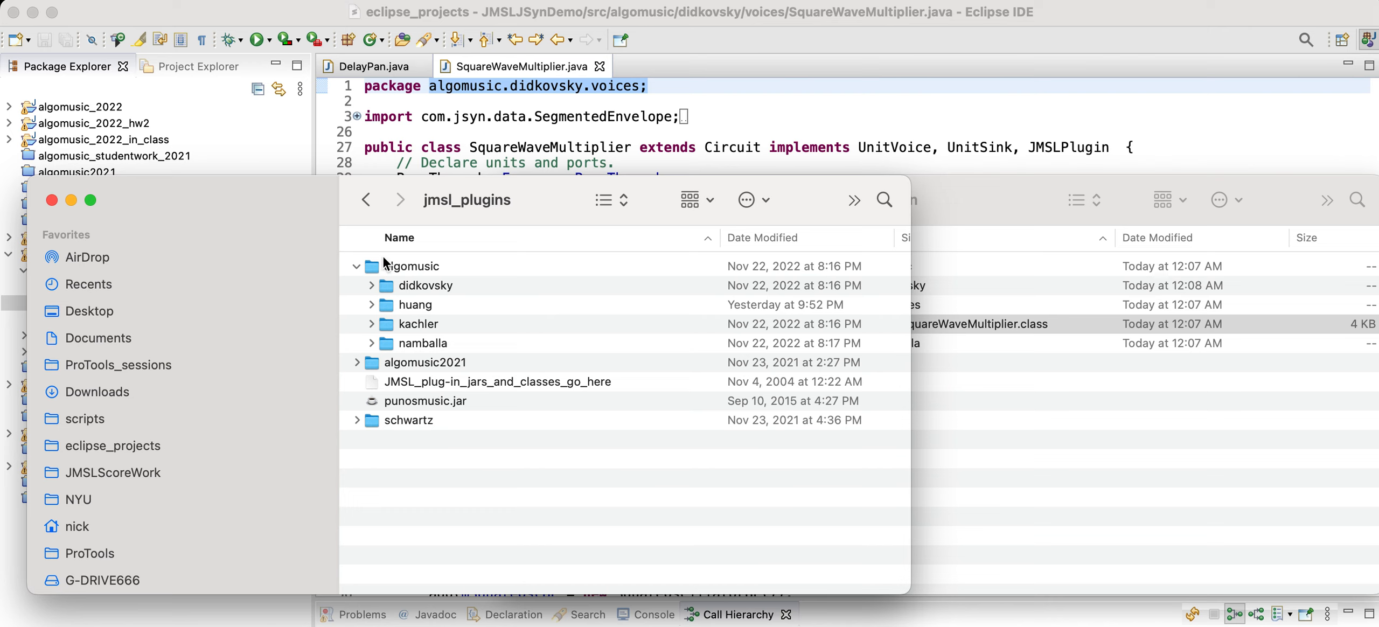
double_click(426, 287)
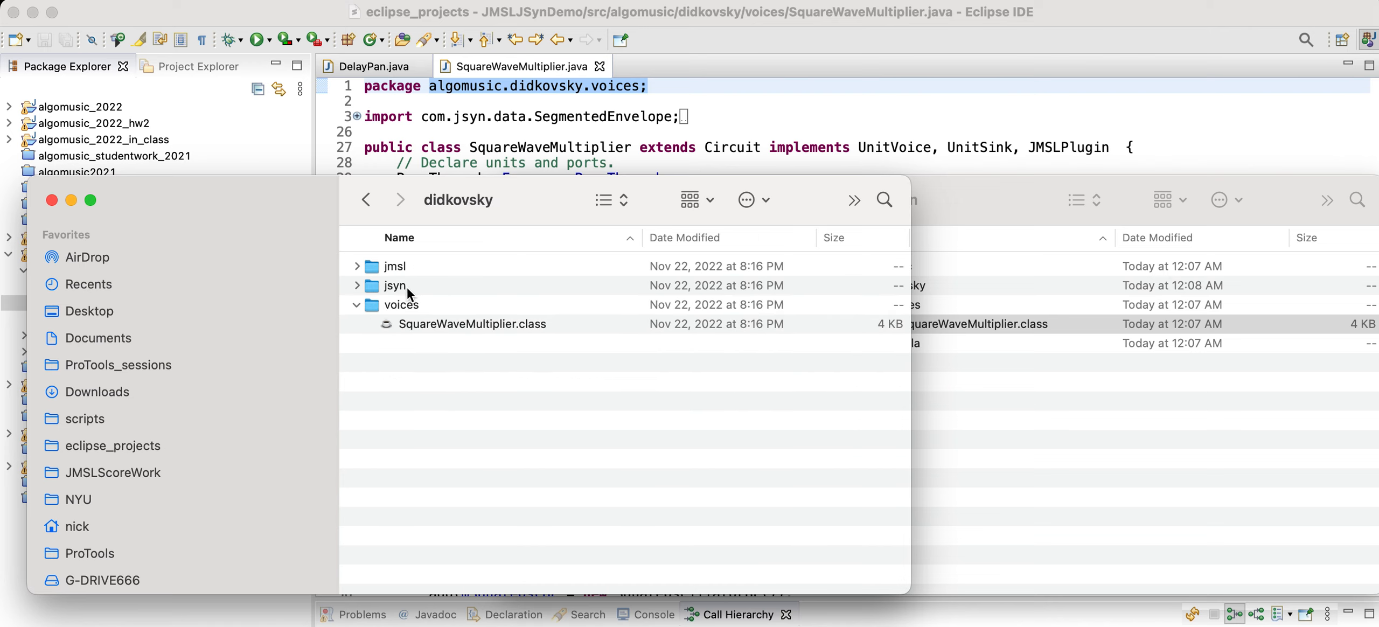
double_click(403, 305)
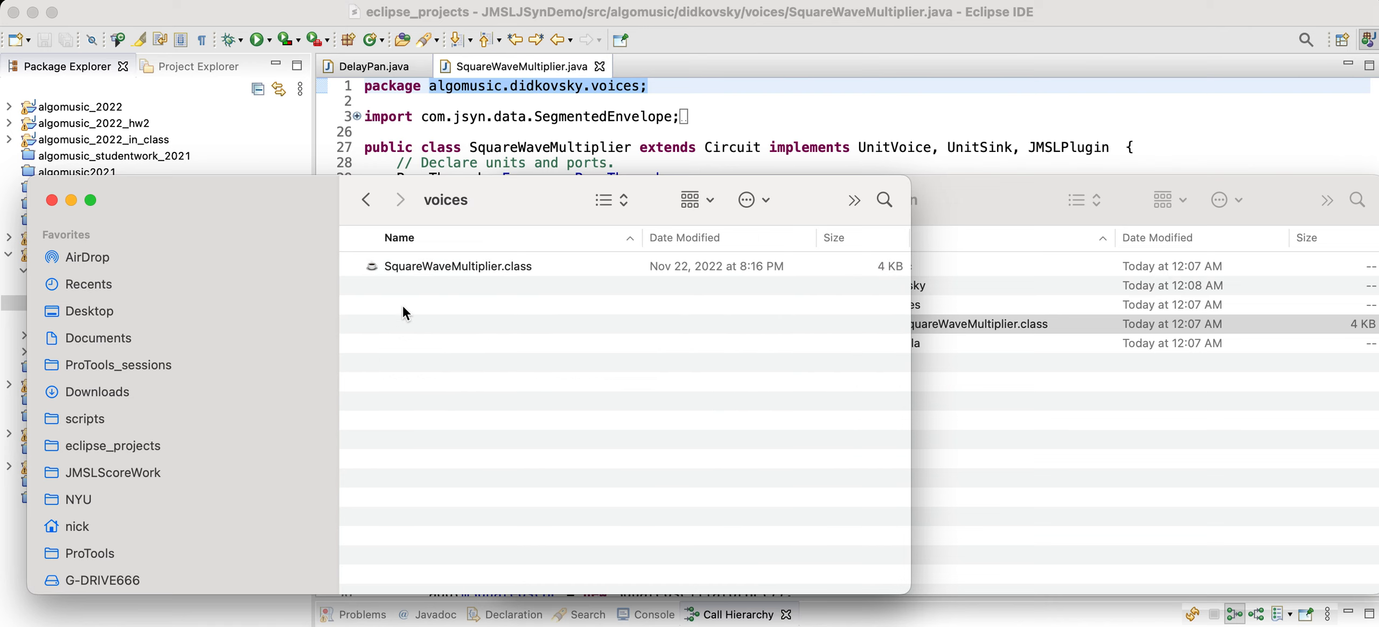
- Copy SquareWaveMultiplier.class from the bin voices folder into the plug-ins voices folder, replacing the older file
left_click(998, 490)
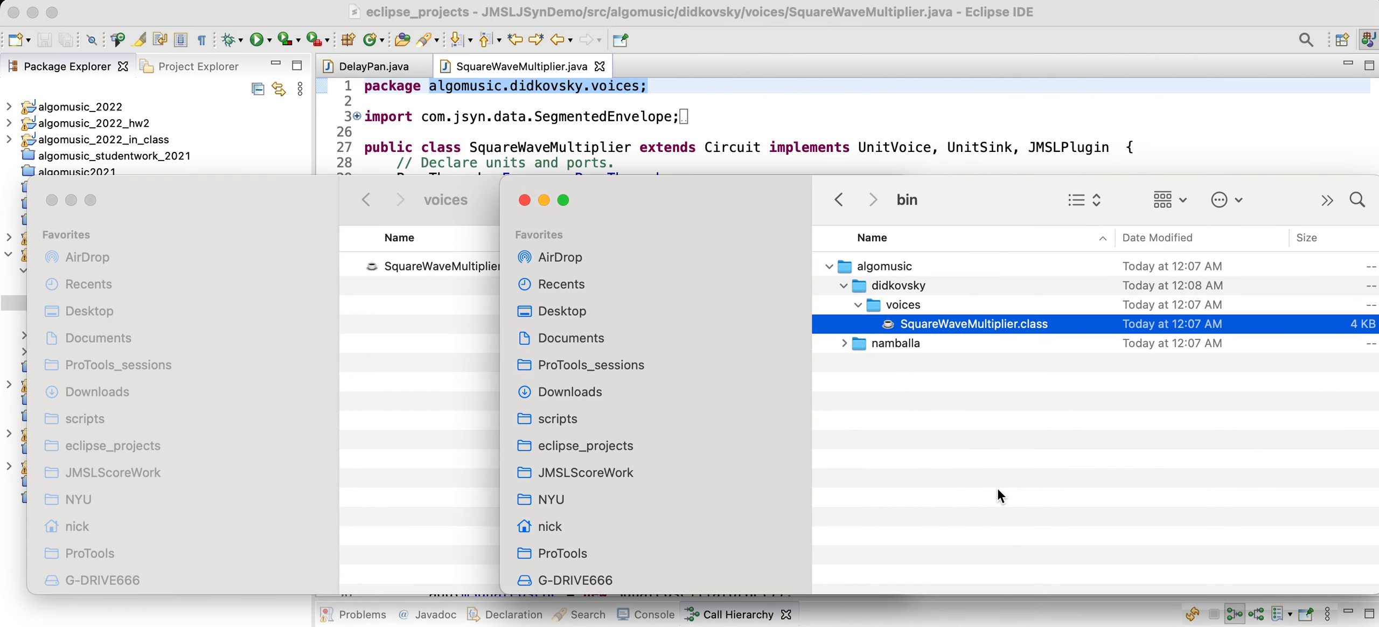
double_click(905, 306)
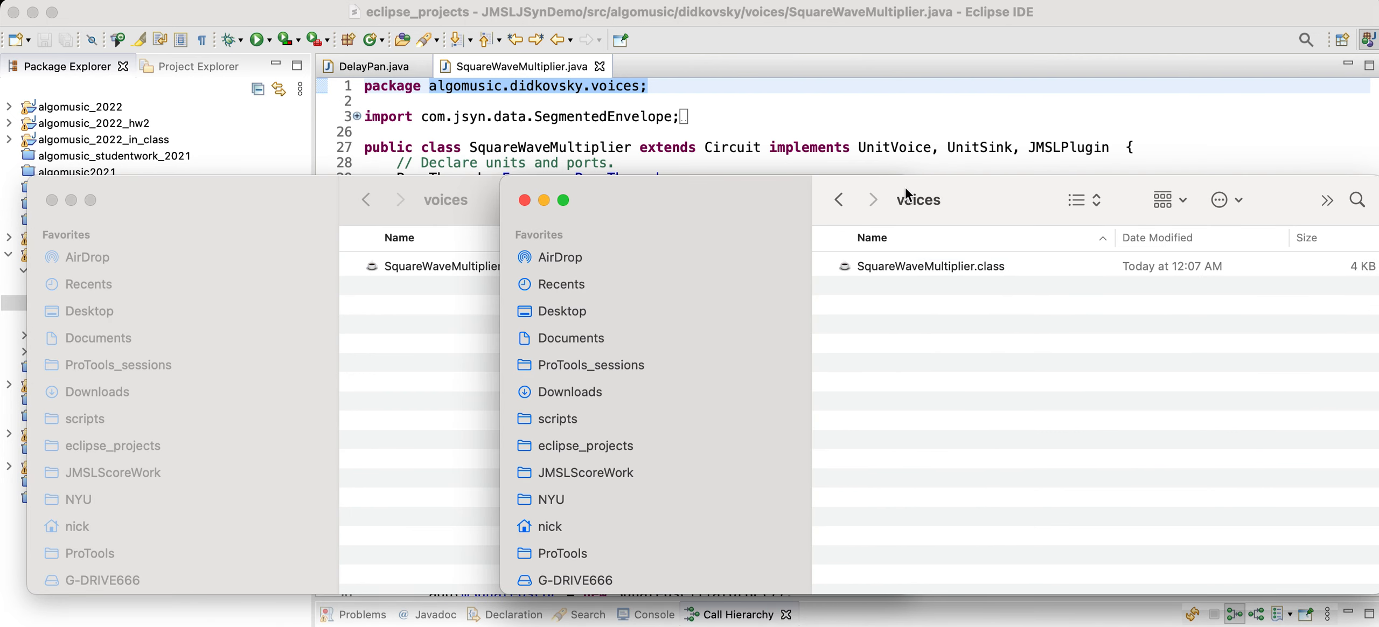
left_click(926, 269)
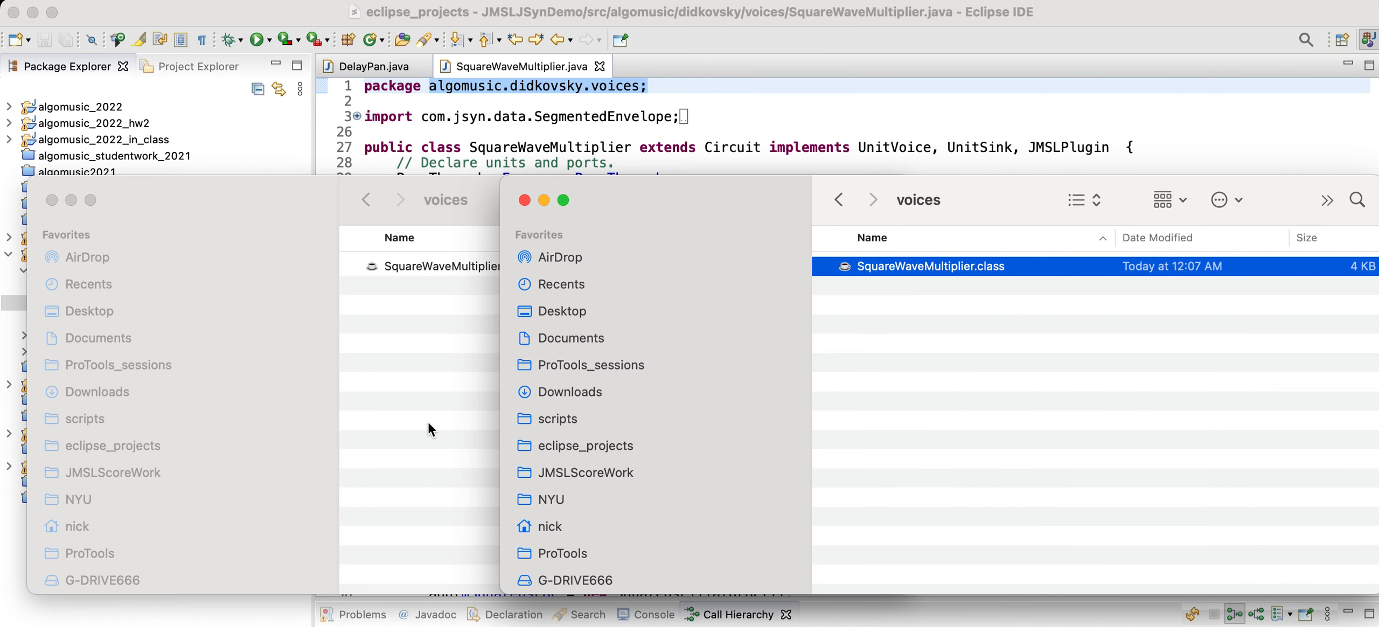
left_click(432, 396)
key("super+v")
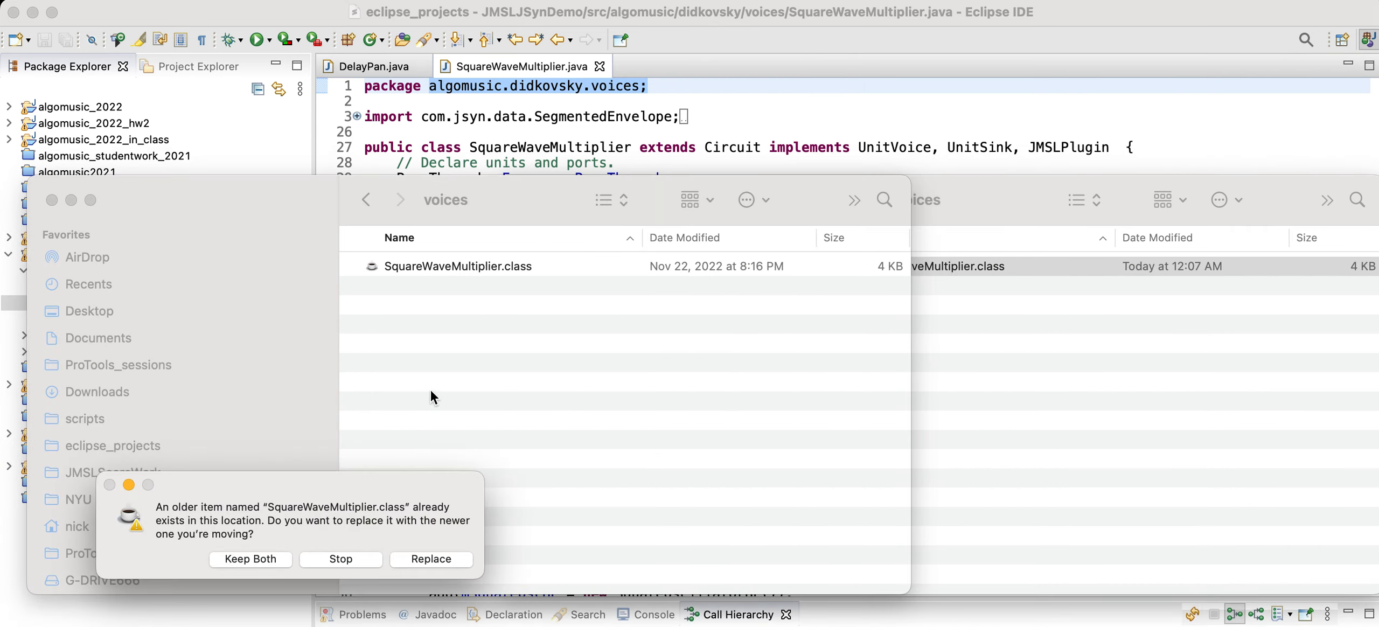
left_click(431, 559)
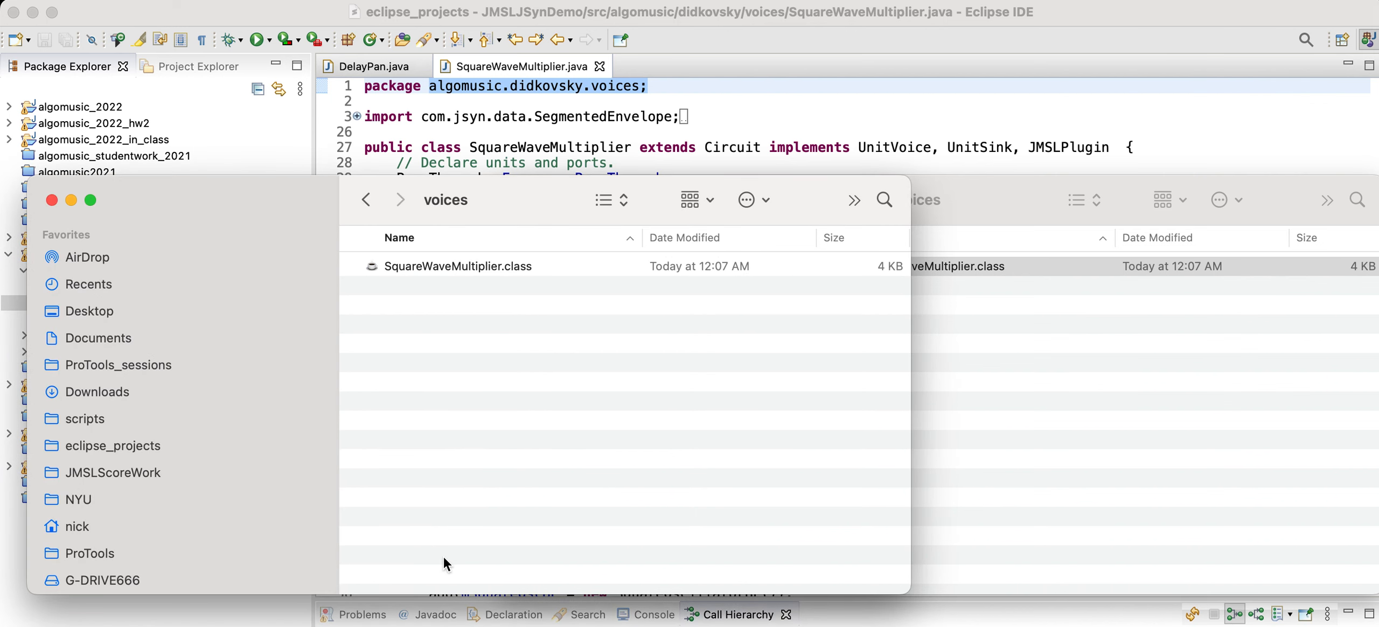
- Return to the jmsl_plugins folder in Finder to review its plug-in packages
left_click(685, 130)
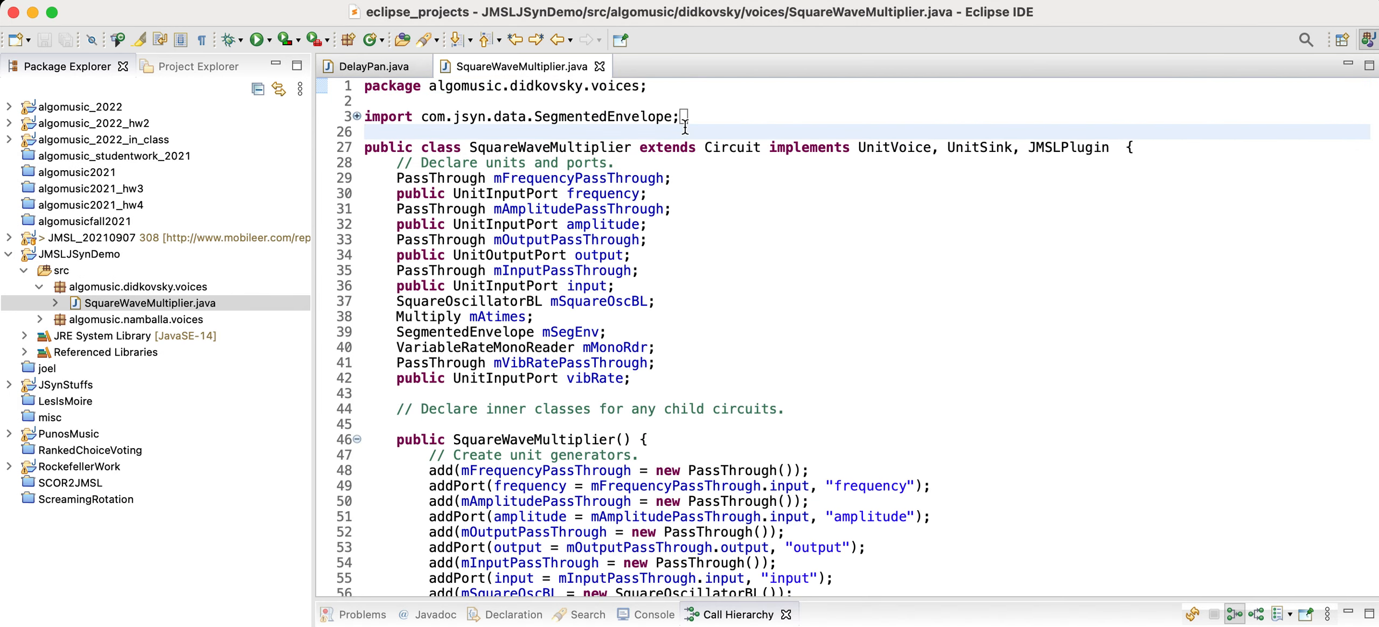
key("super+Tab")
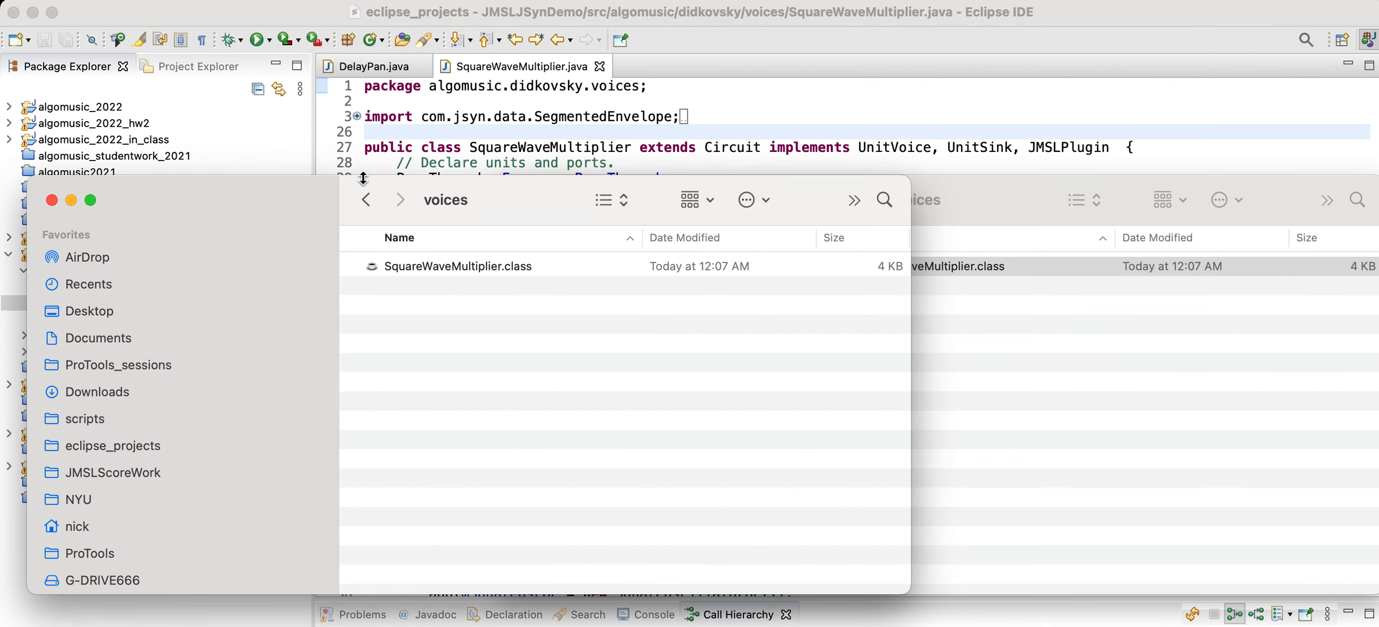
left_click(366, 199)
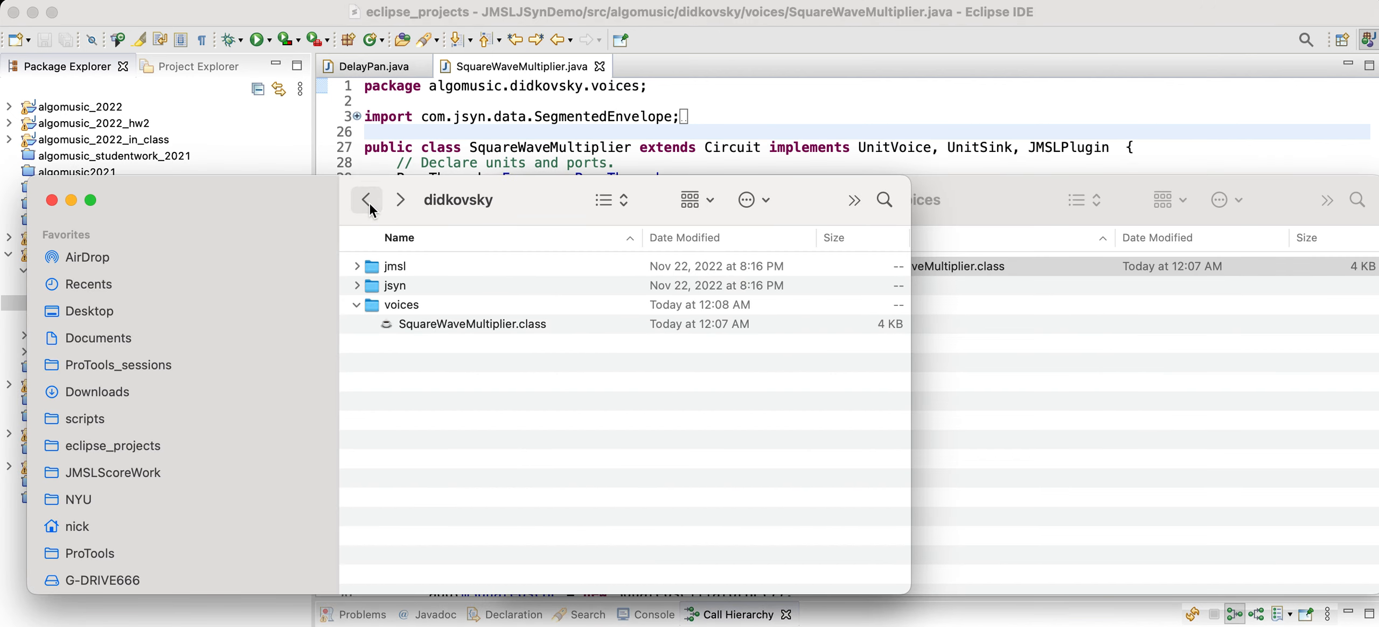
left_click(370, 208)
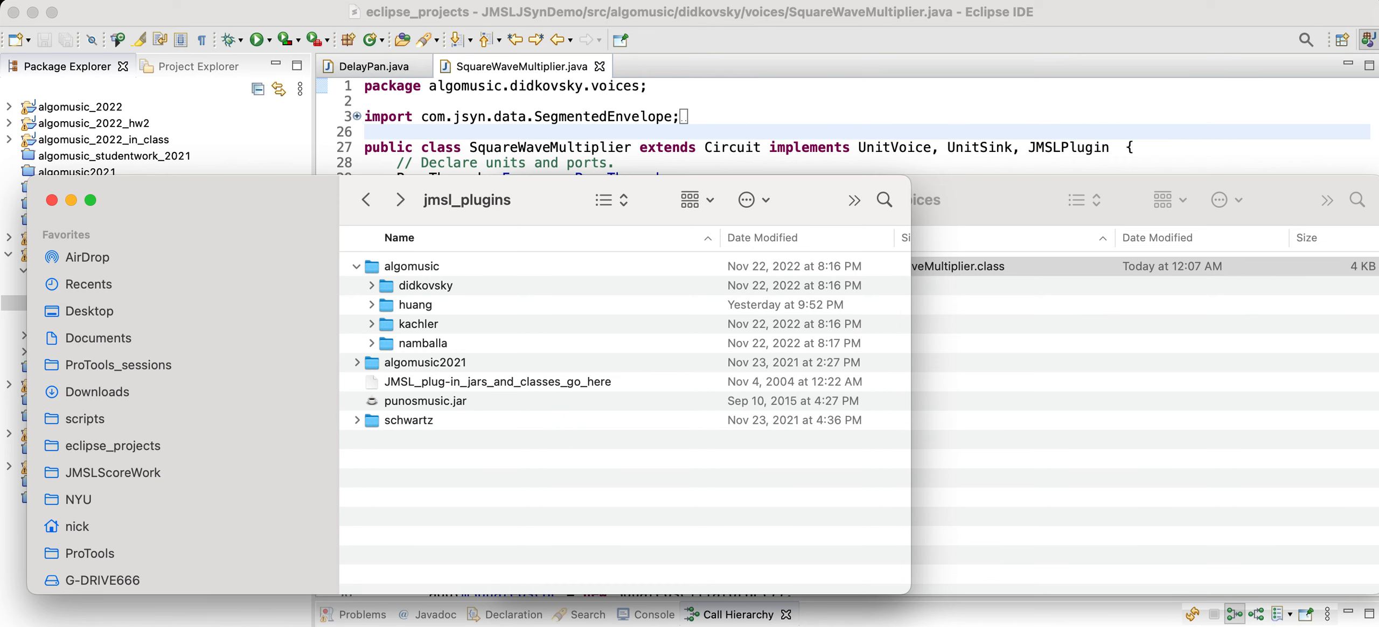
- Switch to JMSL Score and quit it without saving the changes to Untitled-1
key("super+Tab")
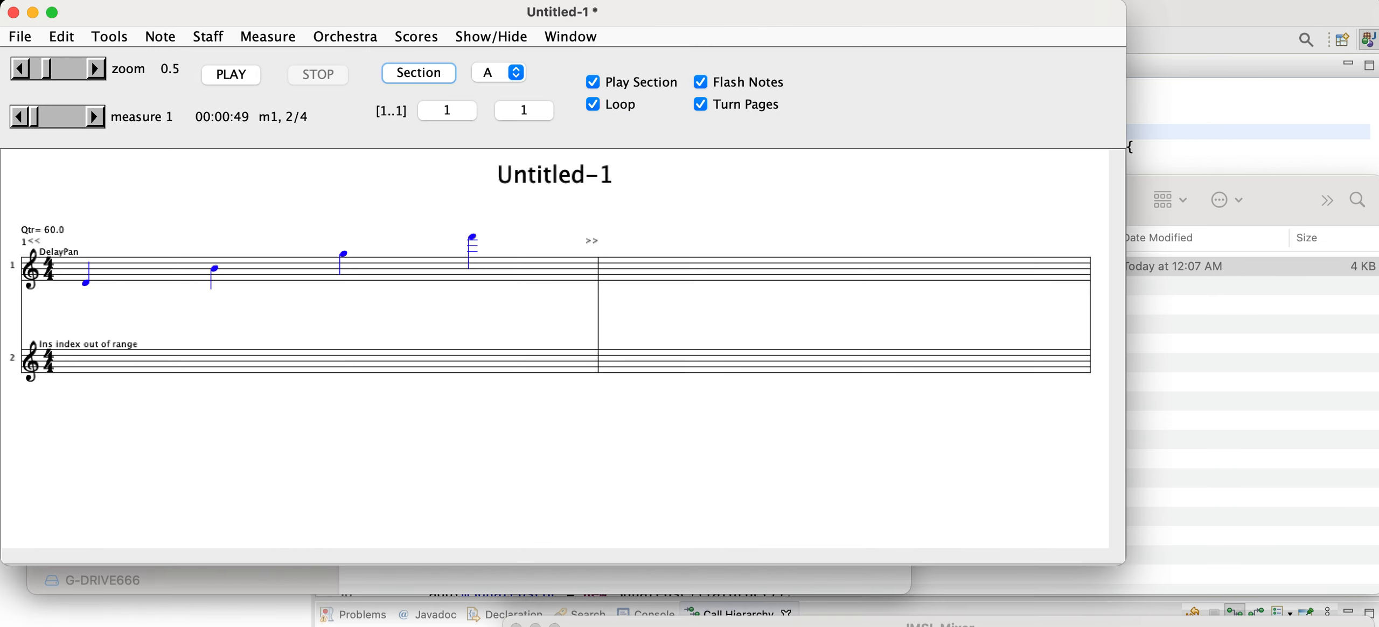
left_click(27, 45)
left_click(95, 336)
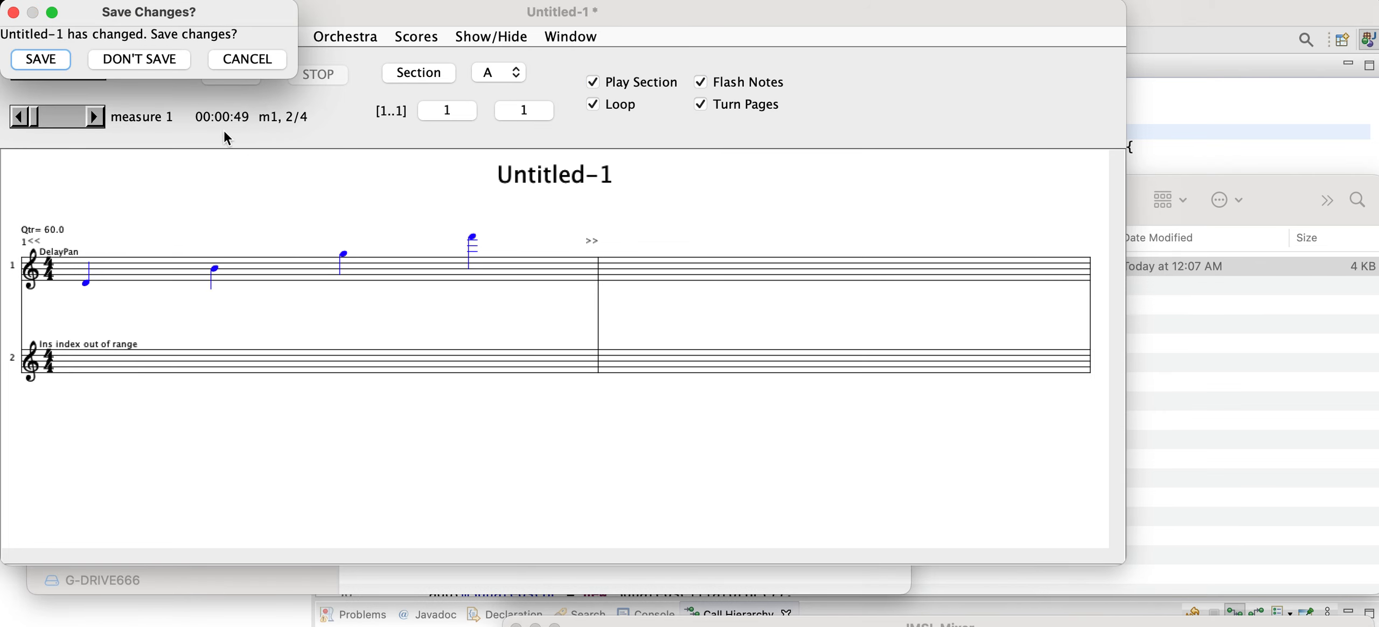
left_click(137, 59)
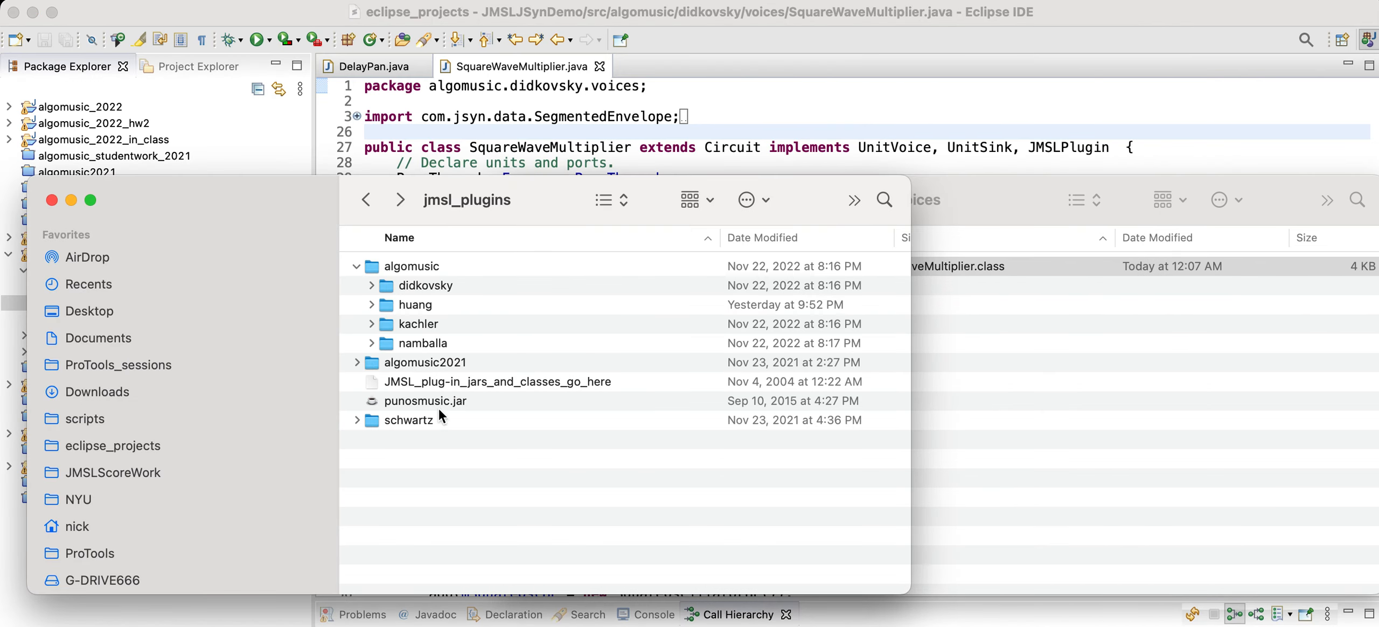
- Relaunch JMSL Score by running run_jmsl_score.command from the OSX folder of JMSL_v2
left_click(365, 200)
double_click(394, 499)
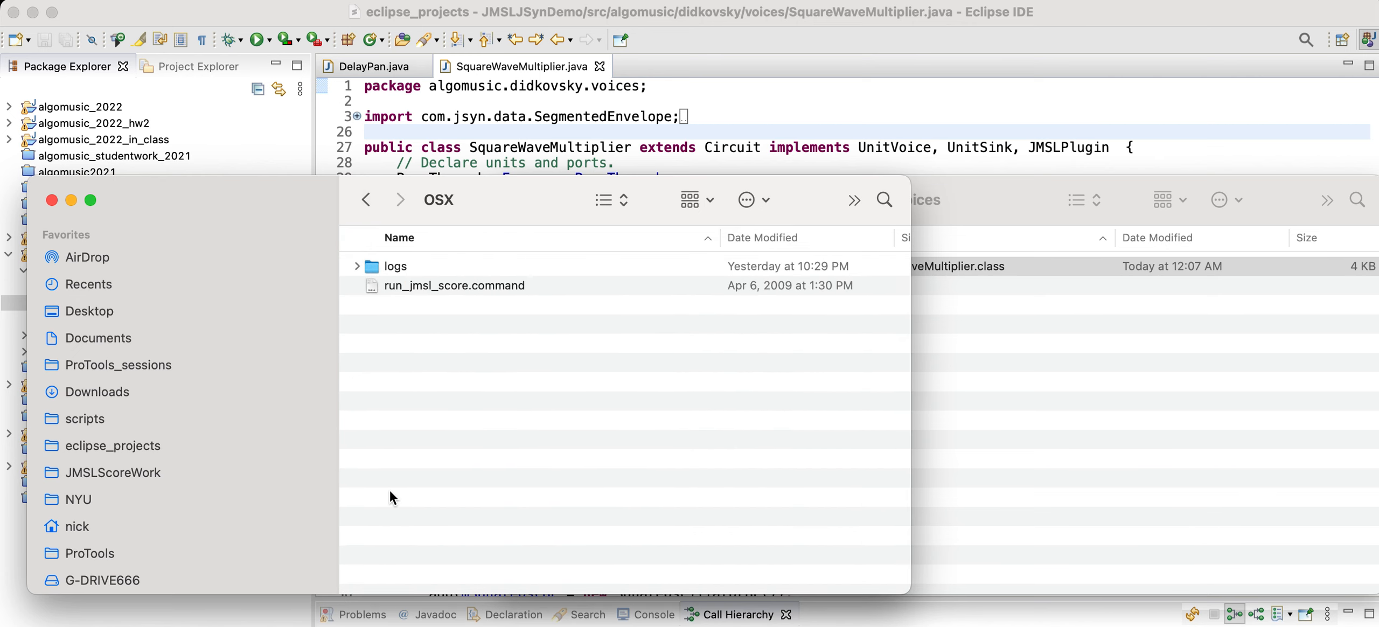
left_click(450, 288)
double_click(448, 282)
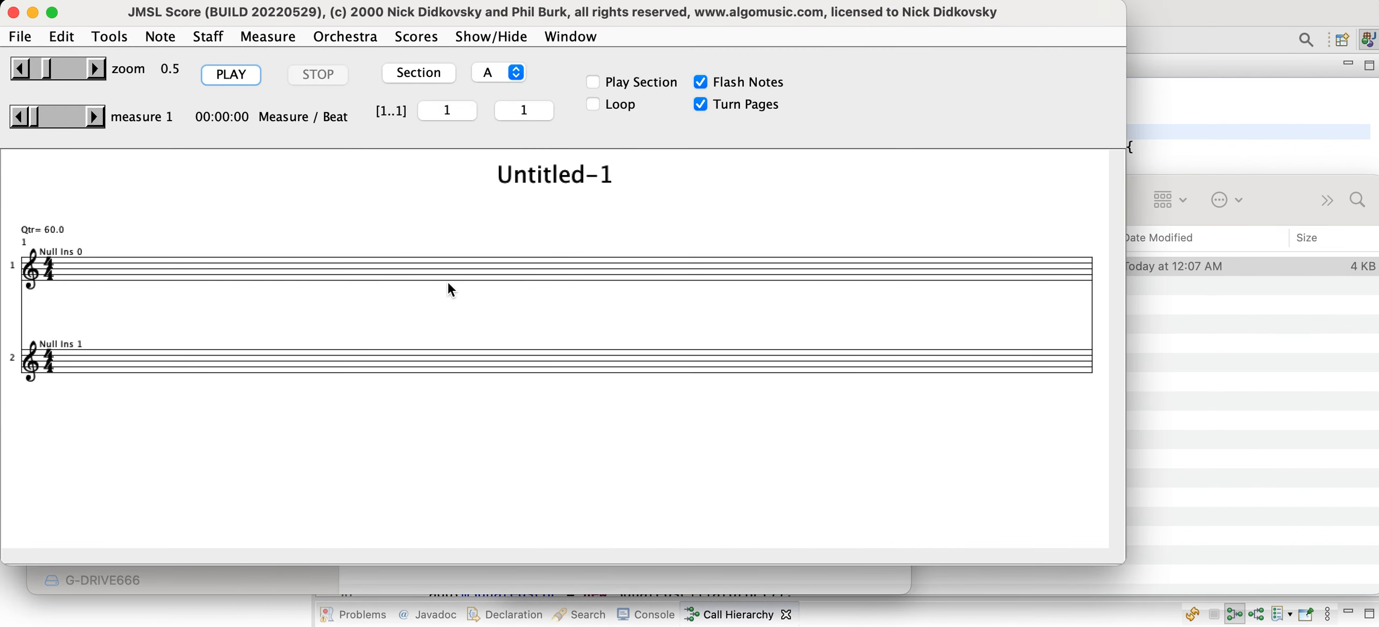
- Create a new orchestra for the untitled score and dismiss the alert
left_click(360, 36)
mouse_move(388, 58)
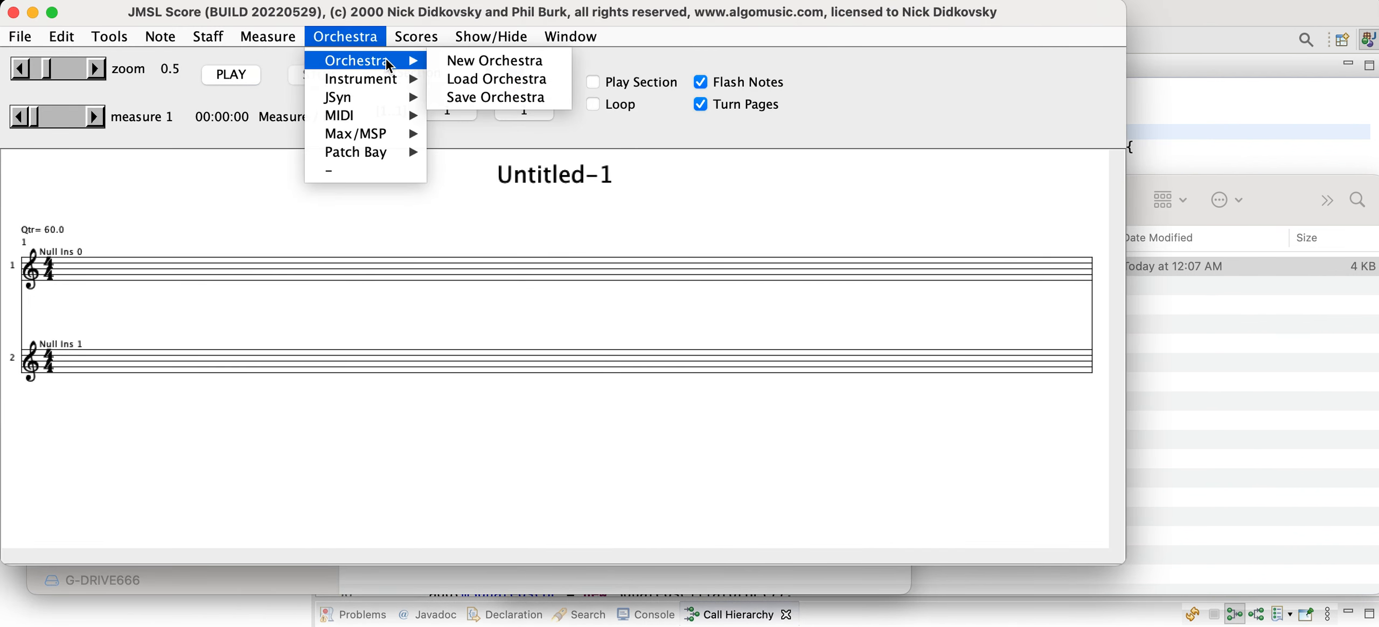
left_click(466, 58)
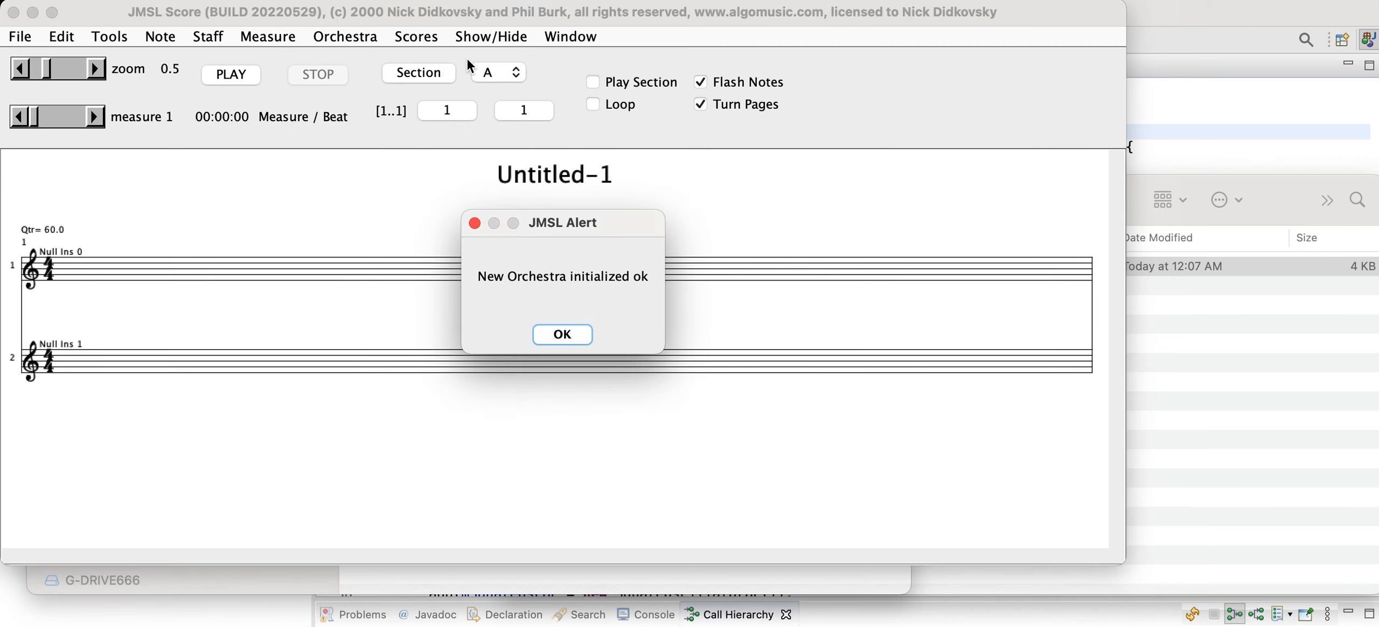
left_click(569, 334)
- Import the DelayPan JSyn UnitVoice plug-in from the algomusic packages with 8 max voices
left_click(360, 35)
mouse_move(370, 97)
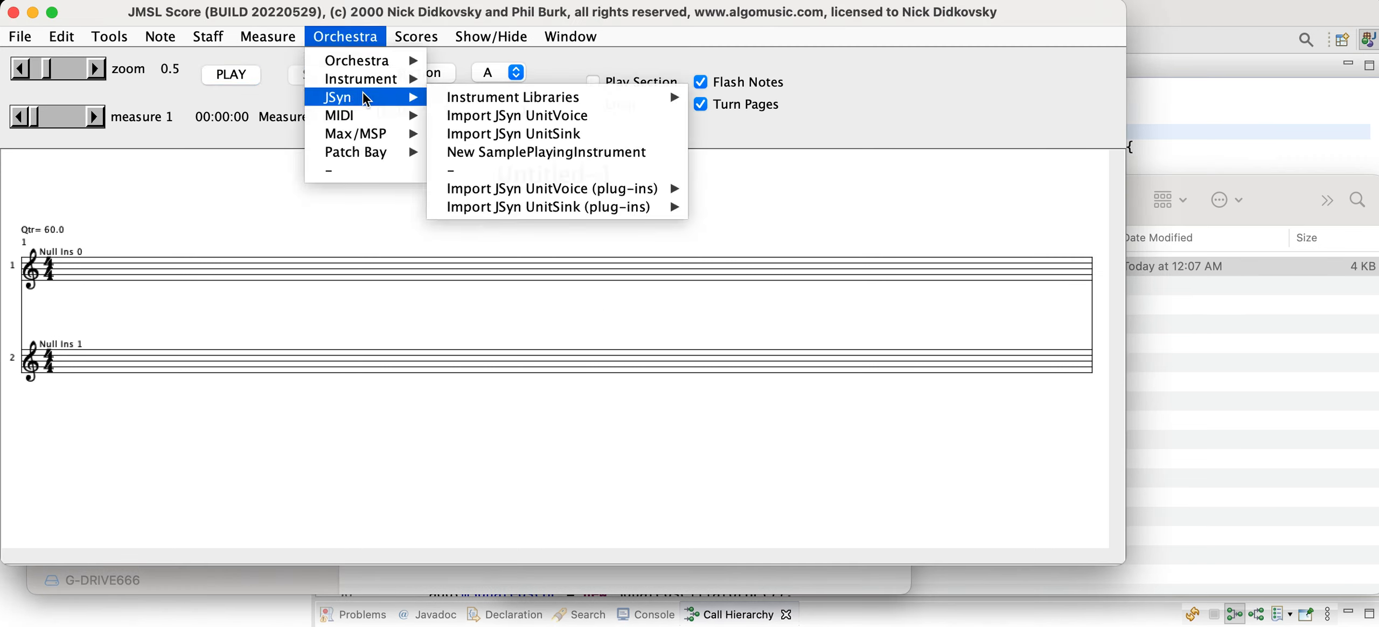
mouse_move(533, 192)
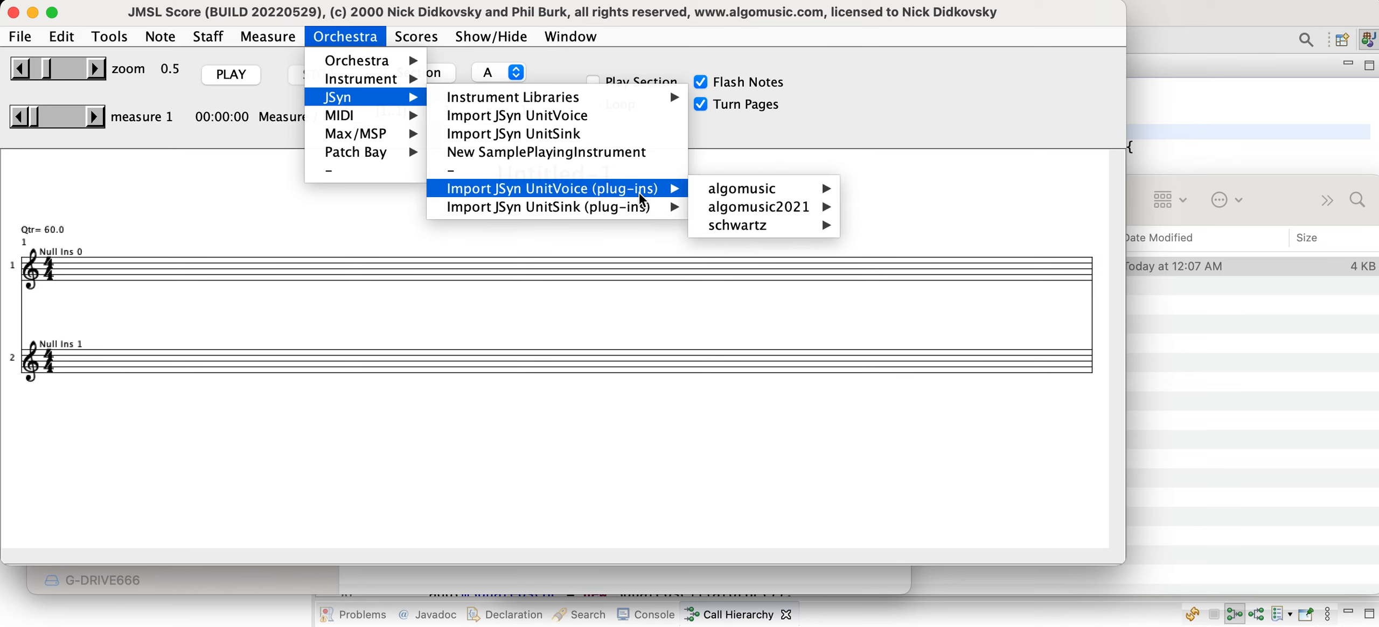
mouse_move(765, 190)
mouse_move(881, 195)
mouse_move(1013, 188)
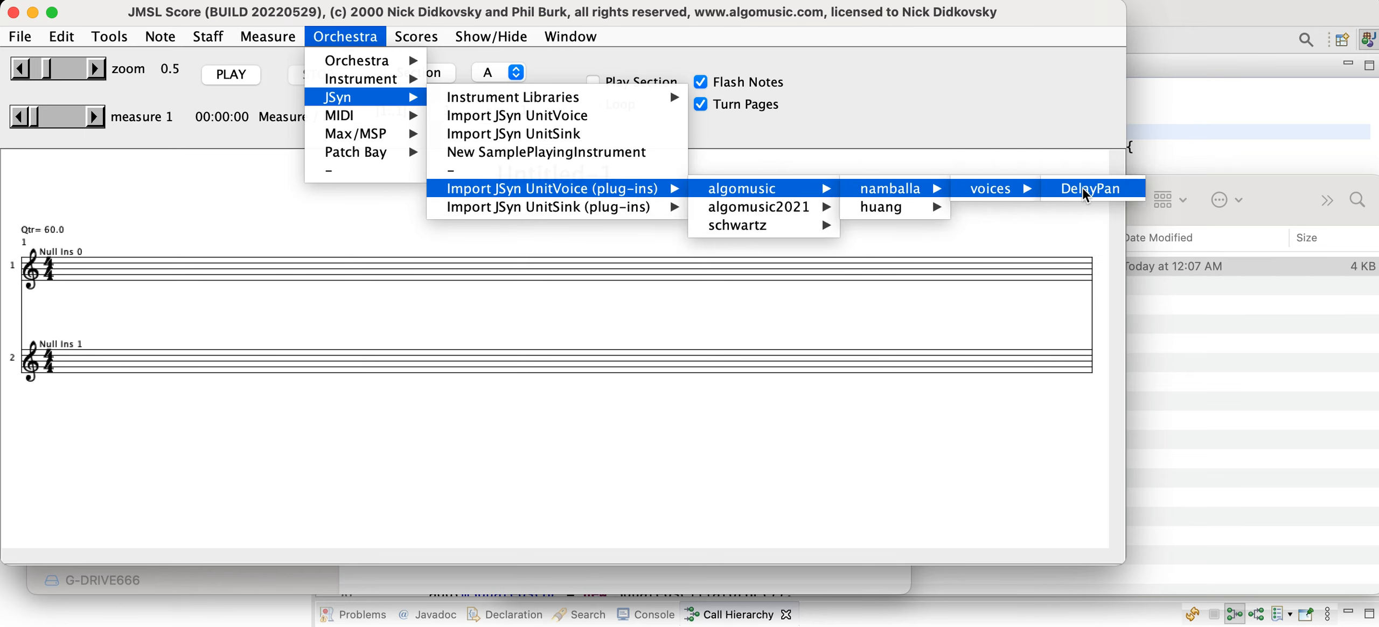
left_click(1088, 195)
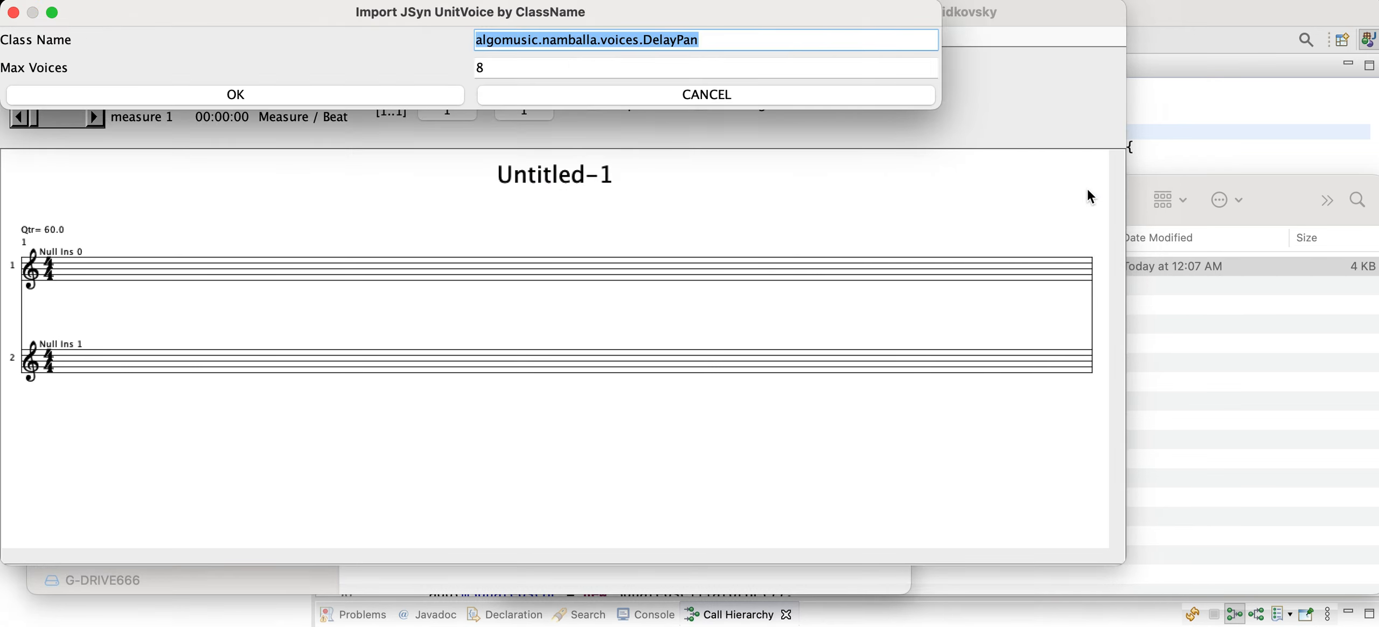
left_click(272, 96)
- Enter a quarter note, a three-note triplet ending in a two-note chord, and another two-note chord in measure 1 of the DelayPan staff
left_click(112, 275)
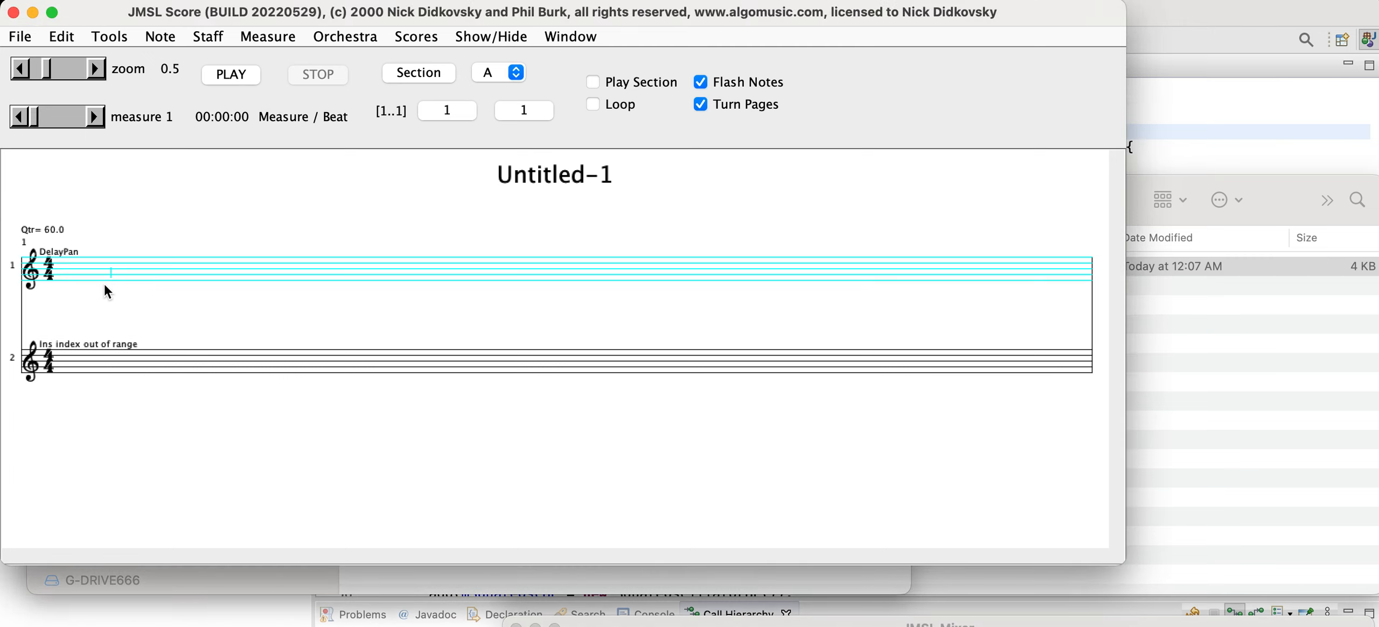
left_click(103, 283)
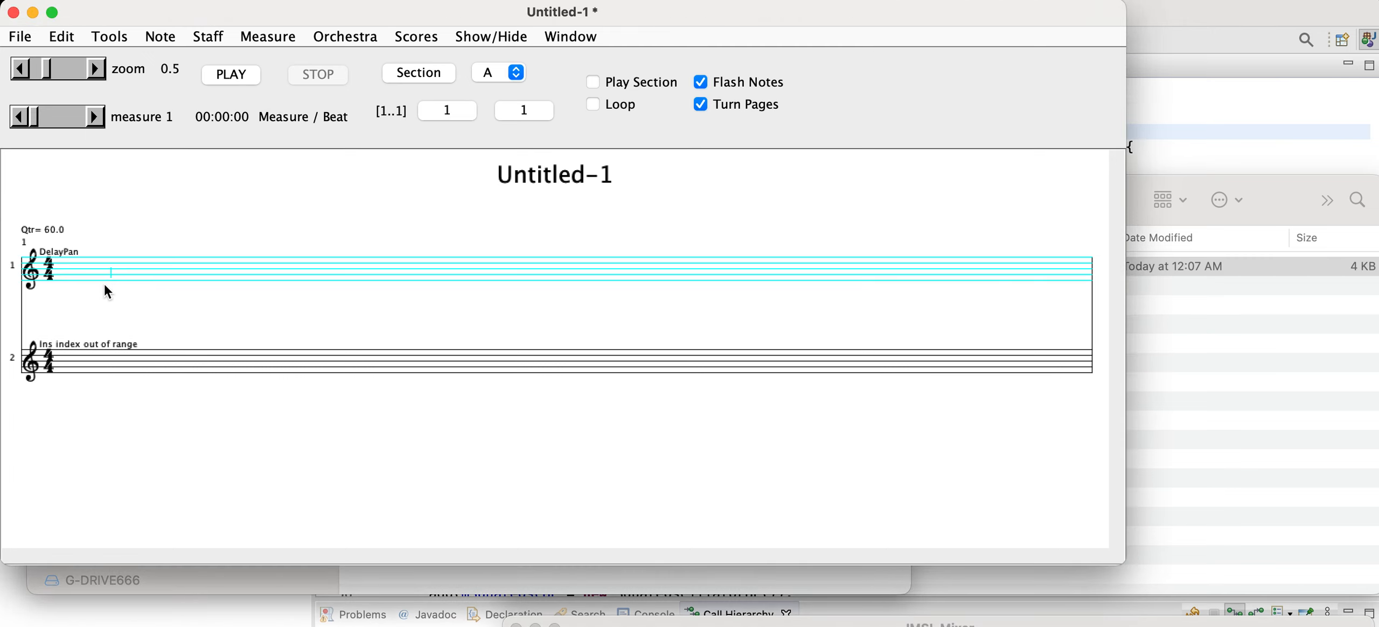
left_click(234, 283)
left_click(409, 256)
left_click_drag(175, 233, 521, 309)
key("3")
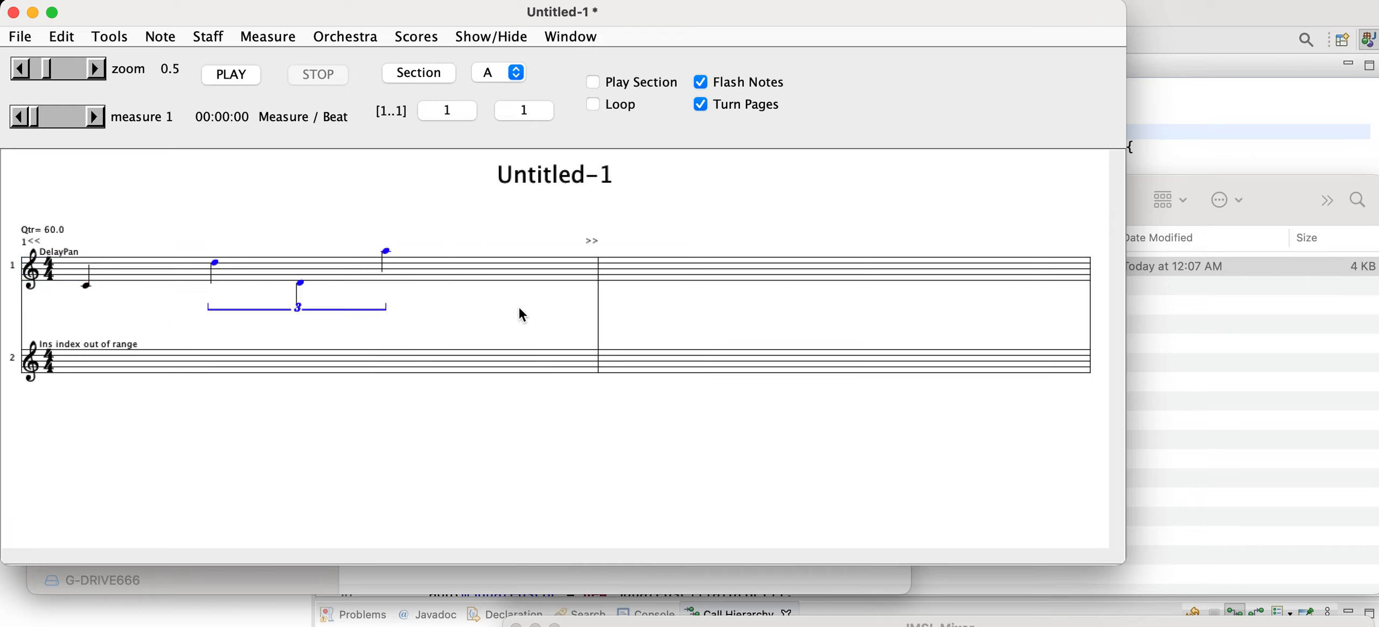
left_click(496, 269)
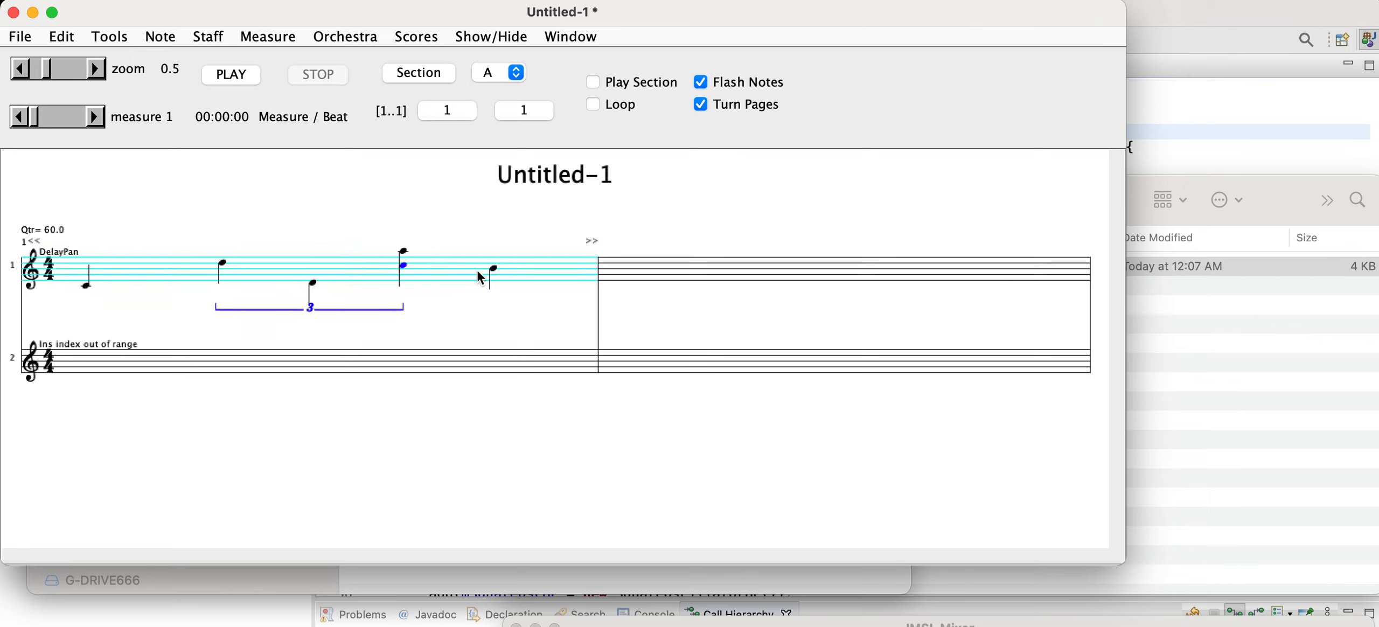
left_click(493, 242)
- Import the SquareWaveMultiplier JSyn UnitSink plug-in from algomusic.didkovsky.voices with 8 max voices for the second staff
left_click(156, 365)
left_click(371, 37)
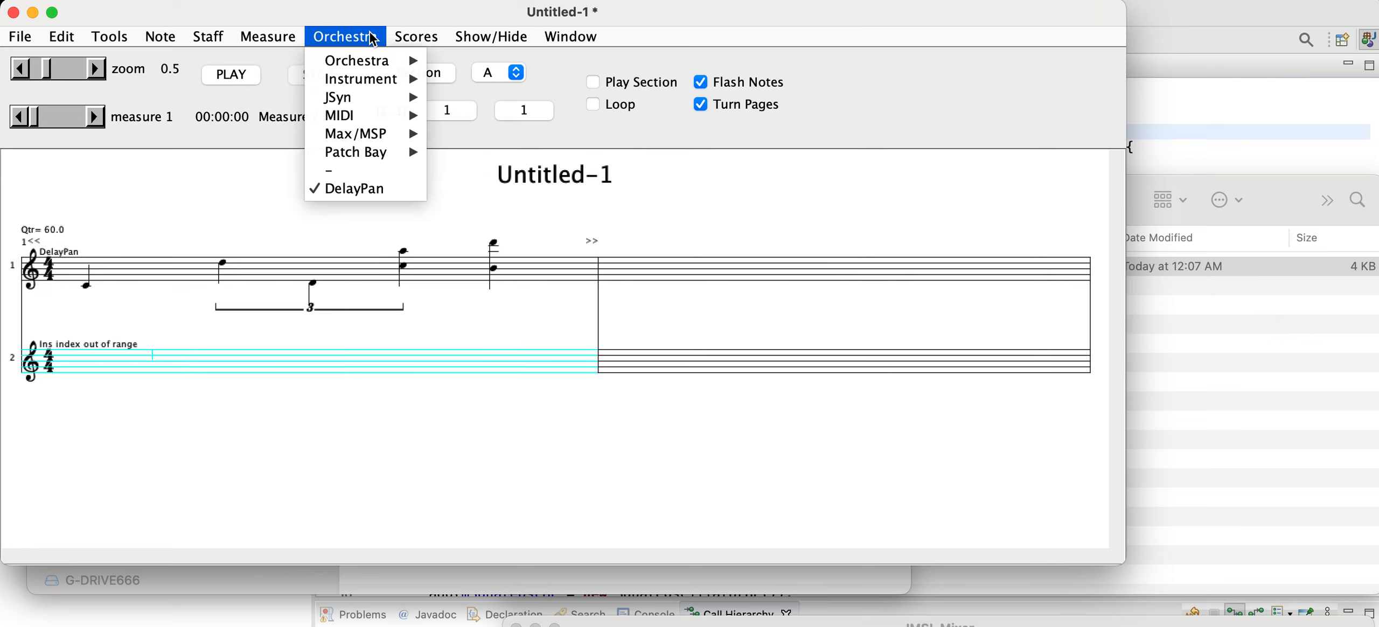
mouse_move(364, 115)
mouse_move(549, 210)
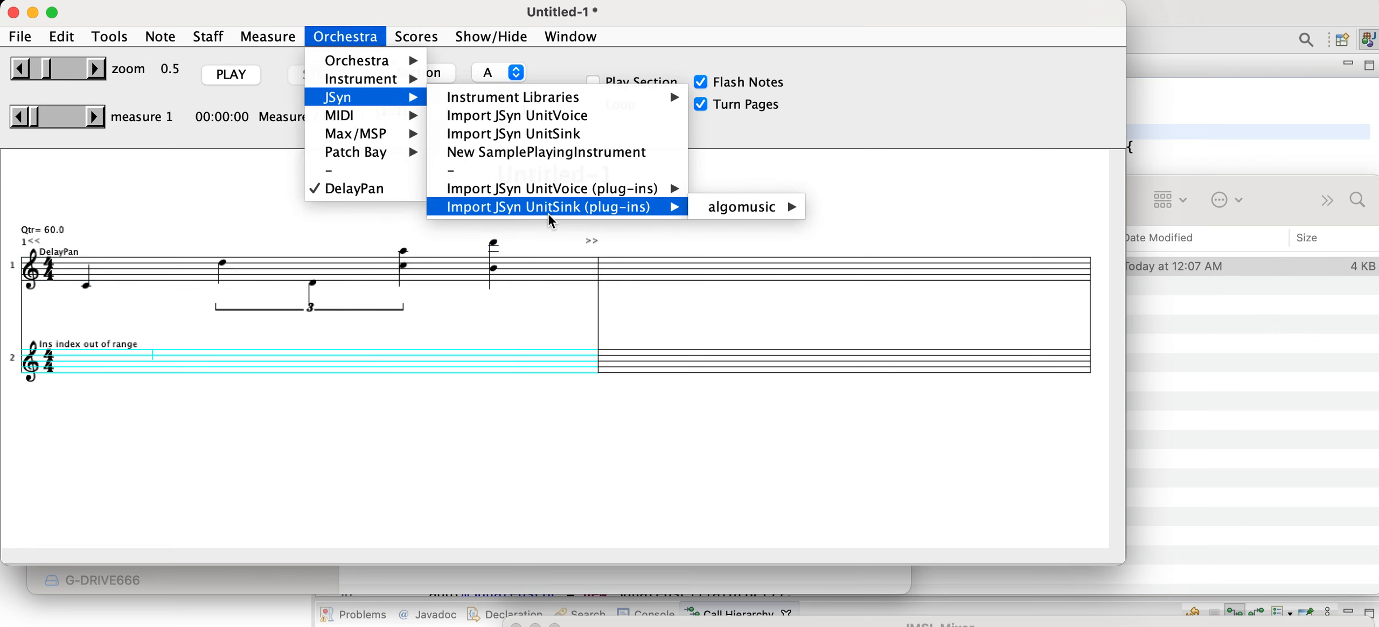
mouse_move(749, 213)
mouse_move(862, 214)
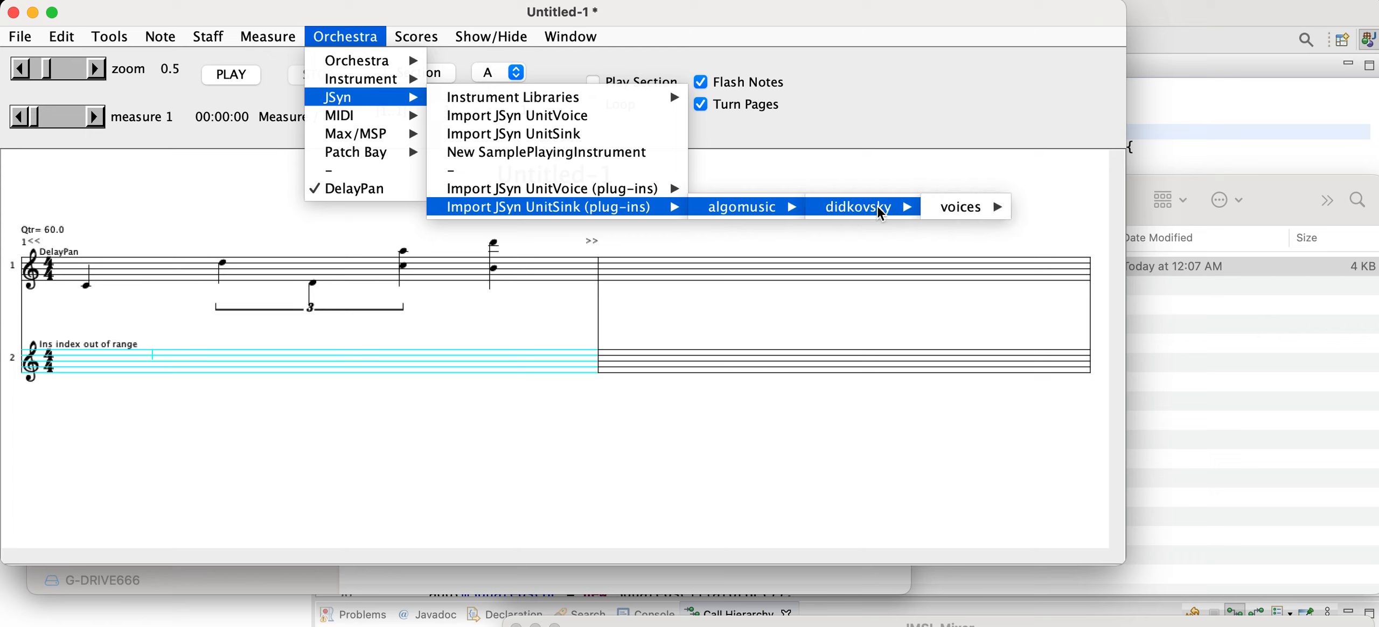
mouse_move(997, 211)
left_click(1087, 210)
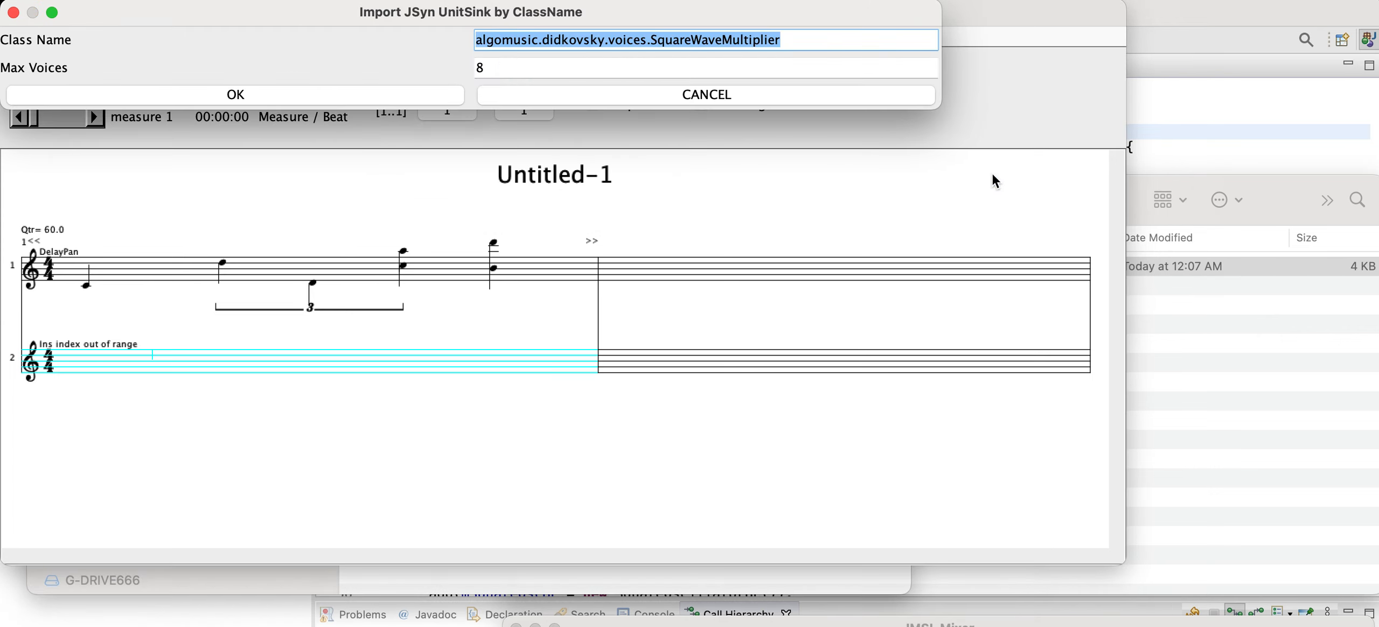
left_click(387, 97)
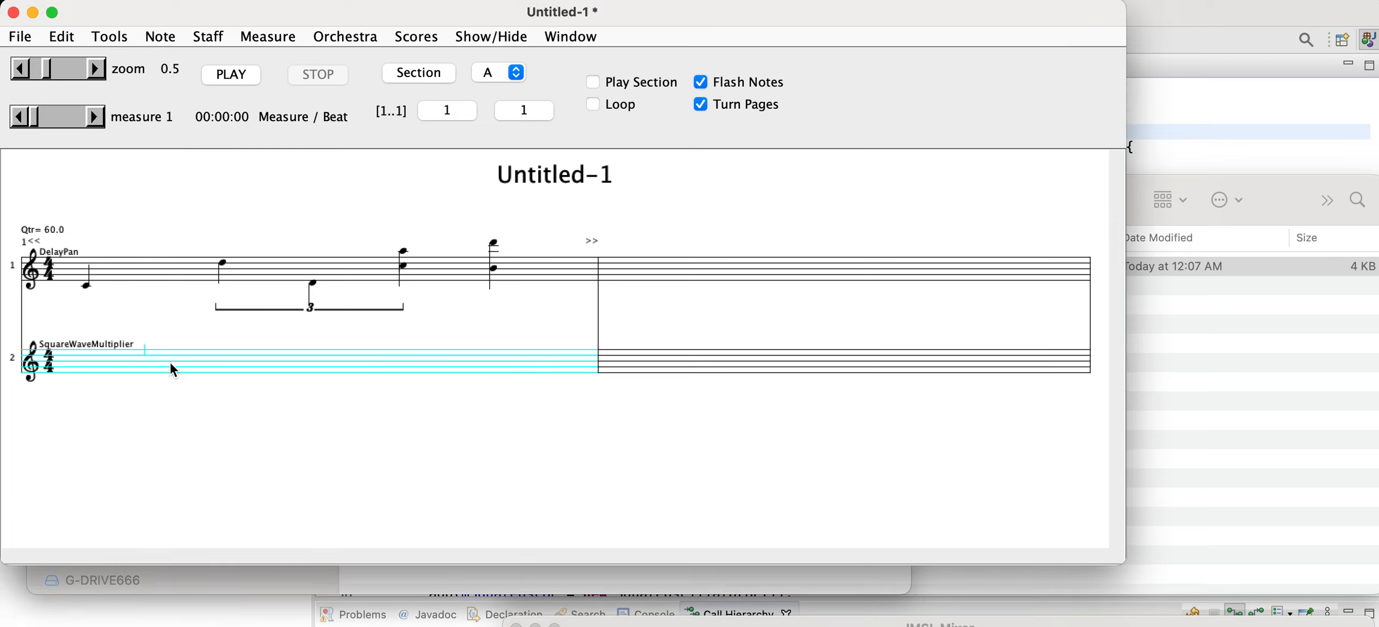
- Enter two half notes, D and F, in measure 1 of the SquareWaveMultiplier staff
left_click(141, 376)
left_click(379, 369)
left_click(379, 369)
left_click(490, 335)
- Patch DelayPan as the signal source into the SquareWaveMultiplier signal processor
left_click_drag(50, 222, 524, 311)
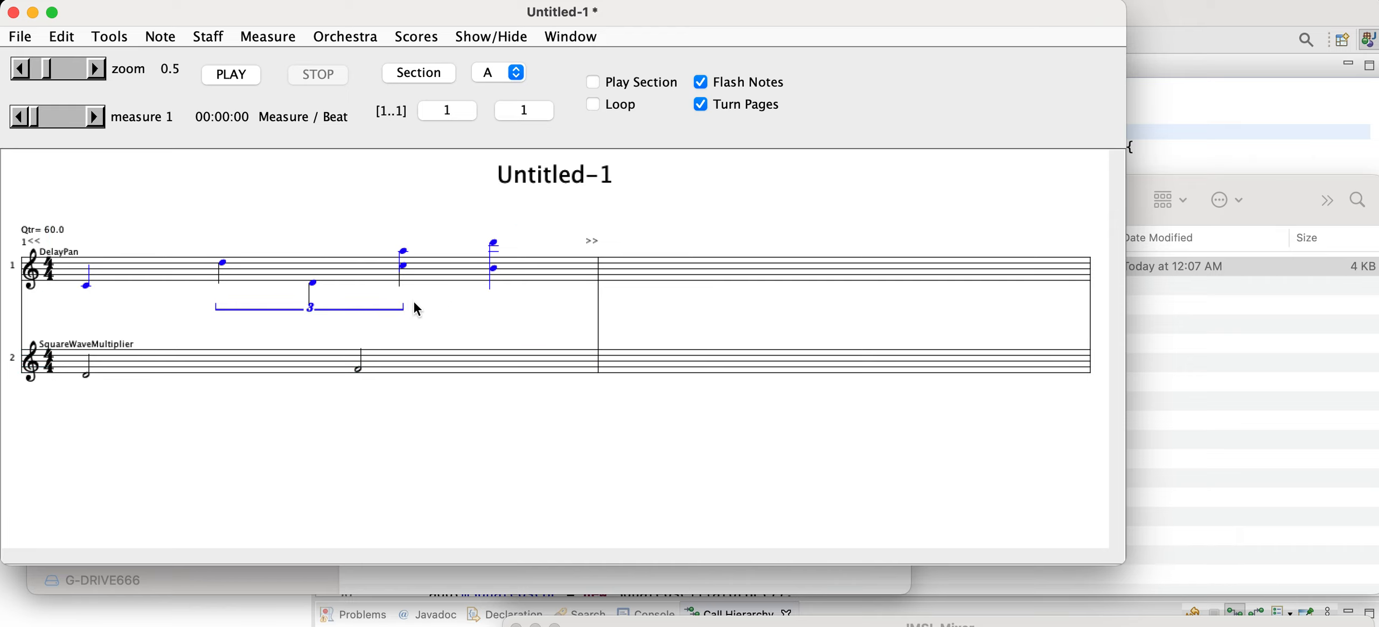
left_click_drag(54, 335, 473, 412)
left_click(410, 37)
mouse_move(354, 38)
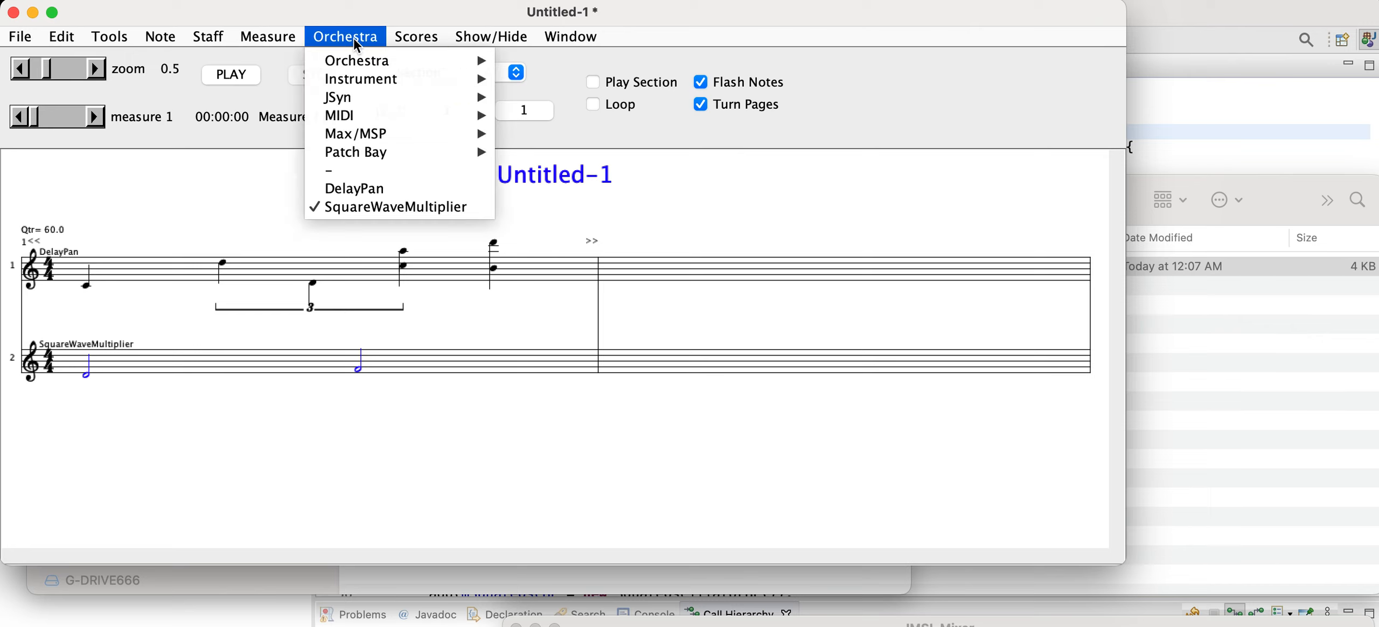
mouse_move(477, 153)
left_click(567, 154)
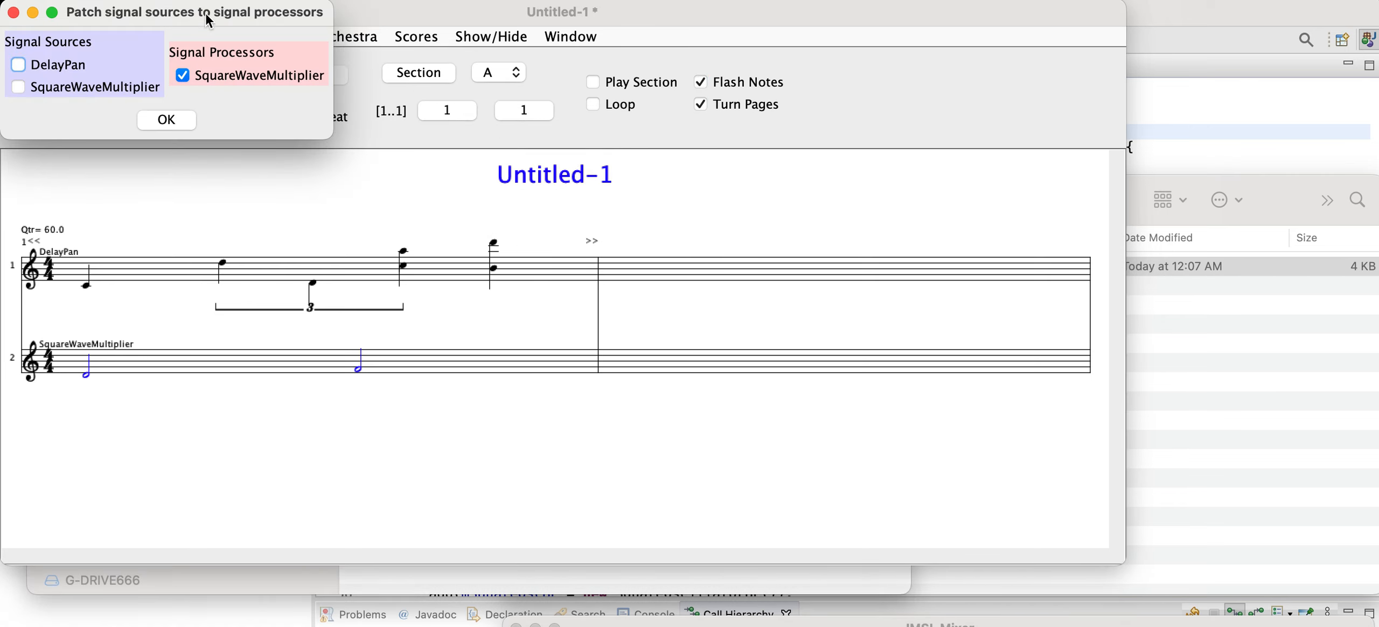
left_click_drag(209, 17, 485, 127)
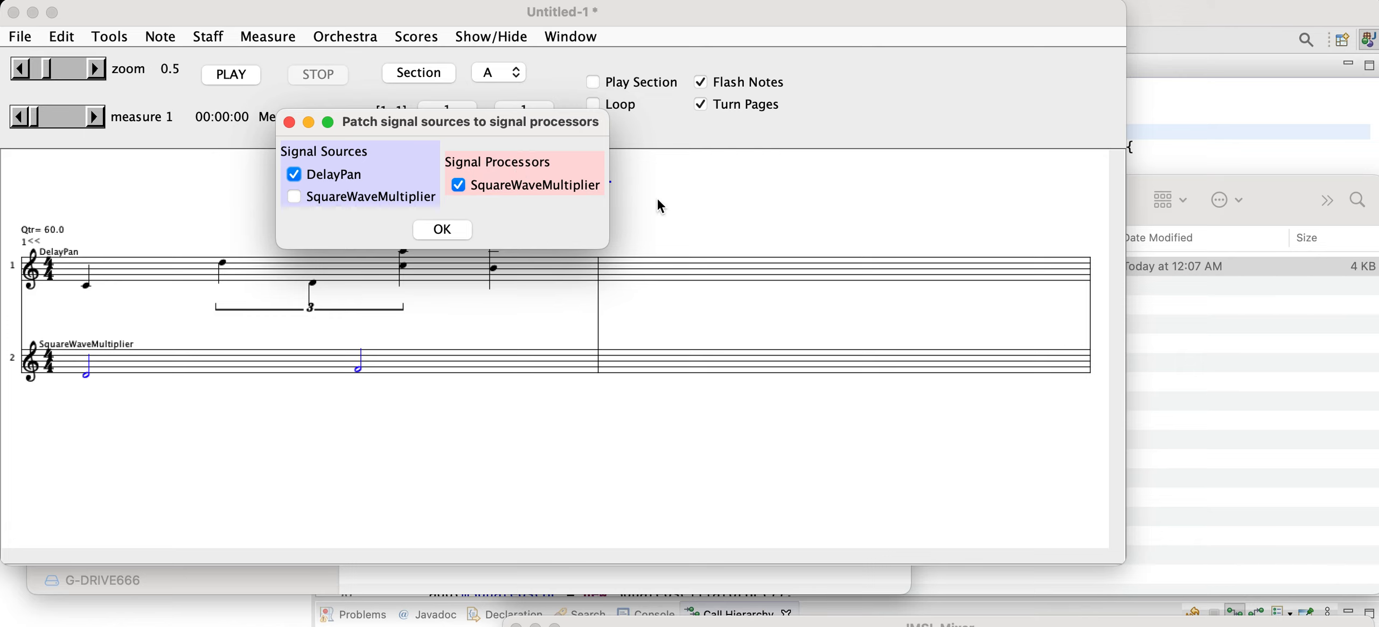
left_click(447, 230)
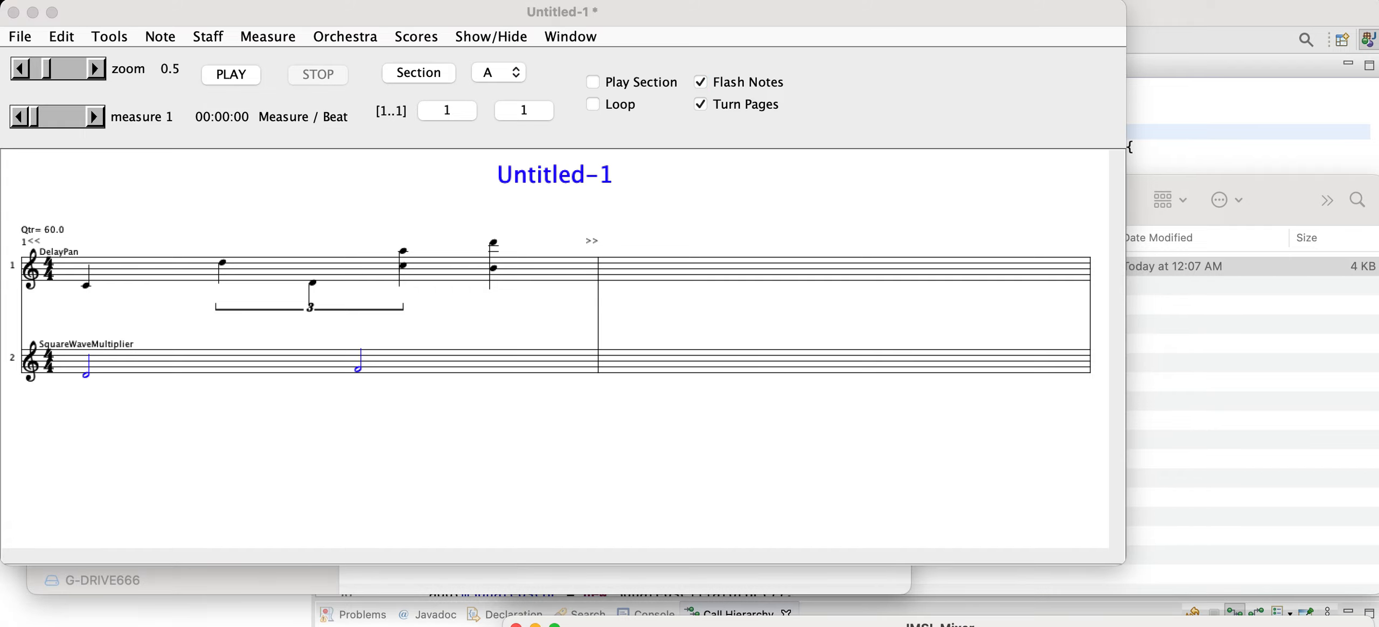
- In the JMSL Mixer, set the two DelayPan channels' pans to 0.0 and 1.0 and SquareWaveMultiplier's pan to 0.76
left_click_drag(844, 622, 649, 330)
left_click_drag(356, 465, 265, 470)
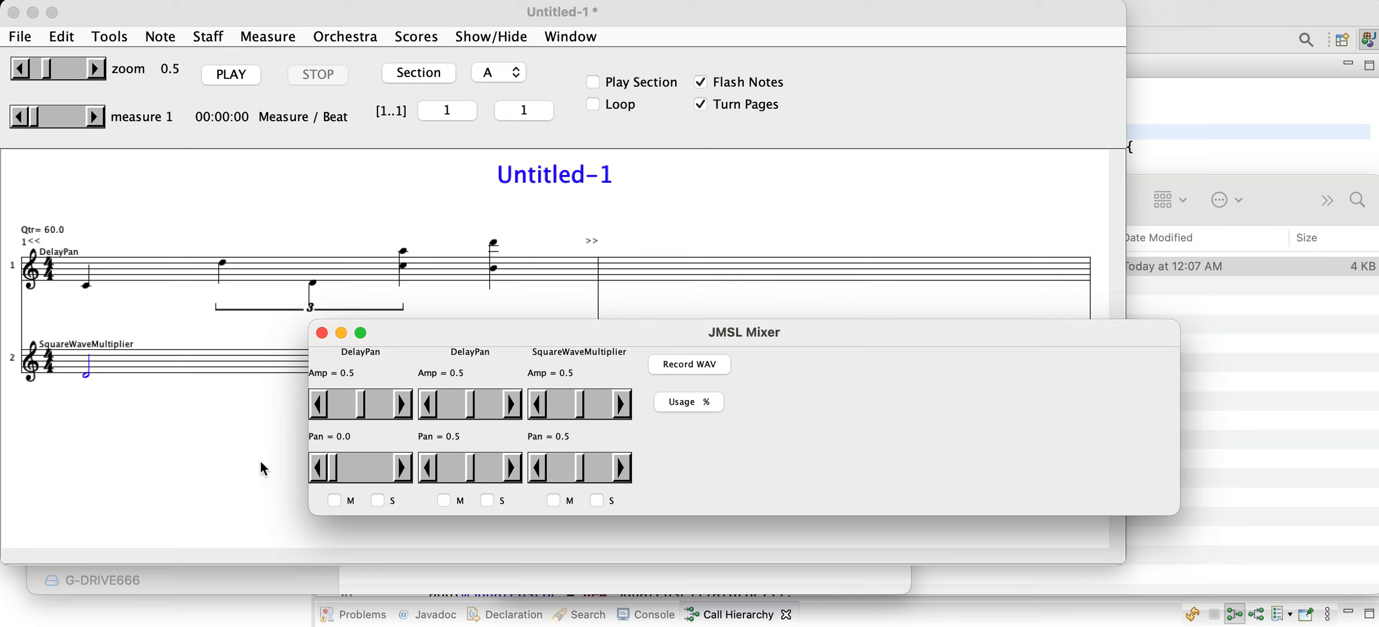
left_click_drag(475, 470, 544, 472)
left_click_drag(588, 472, 598, 474)
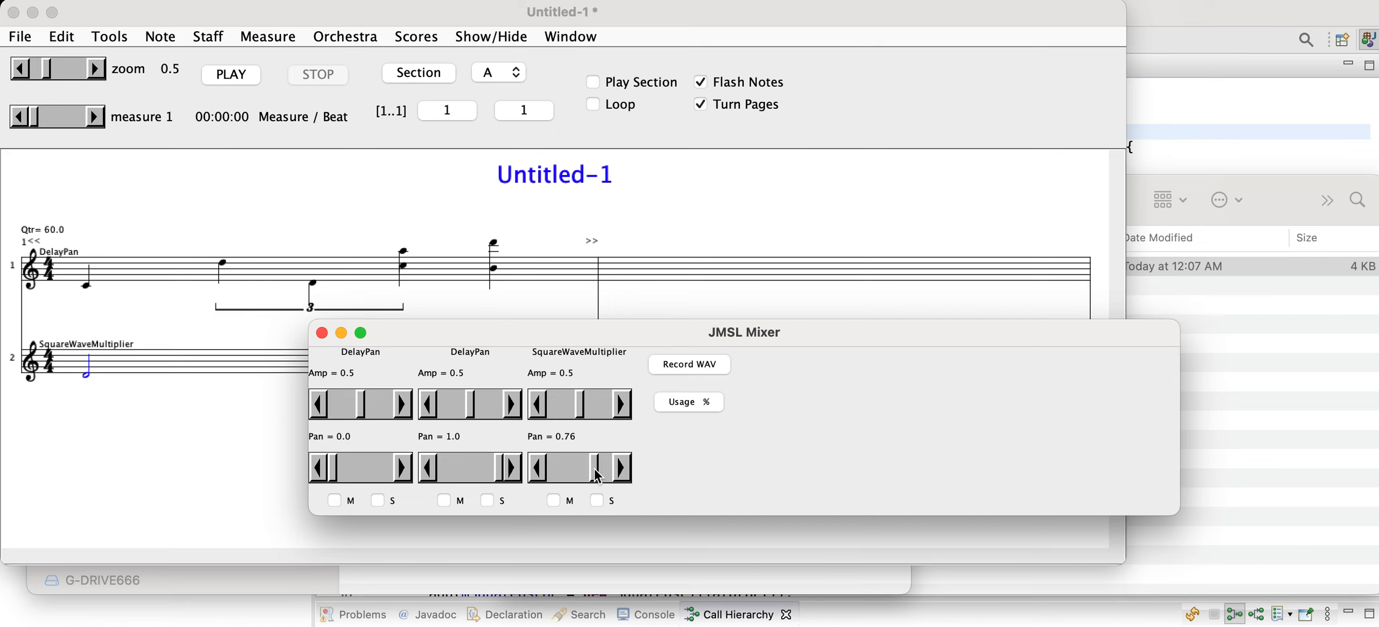
left_click_drag(479, 329, 539, 479)
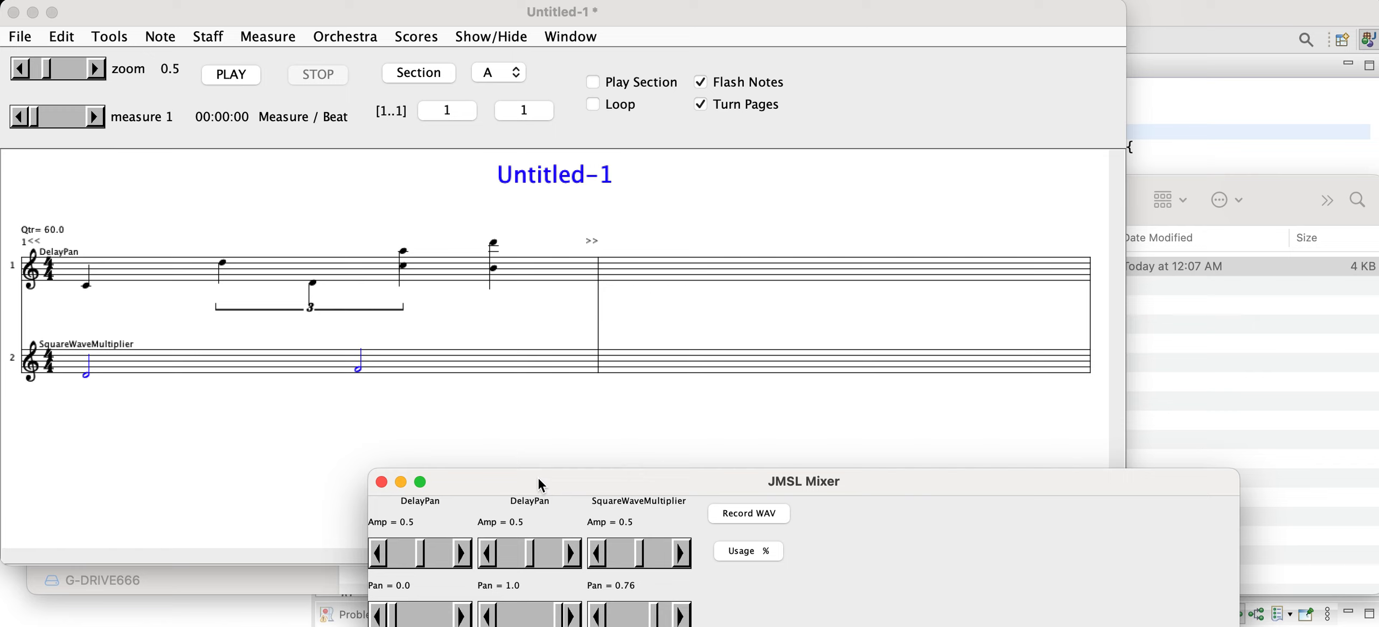
- Turn on section playback and looping, and start playing measure 1
left_click(596, 83)
left_click(604, 109)
left_click(234, 78)
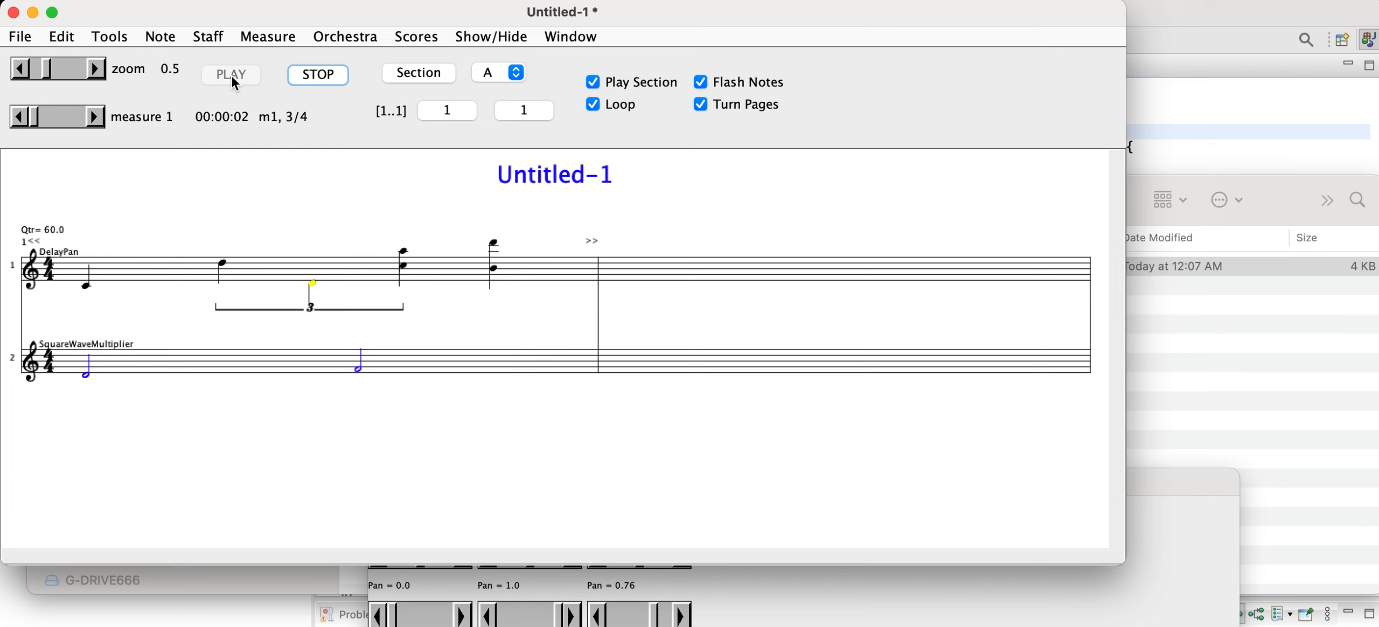
- In the mixer, lower both DelayPan amplitudes to 0.0 and raise SquareWaveMultiplier's amplitude to 0.88 during playback
left_click(792, 602)
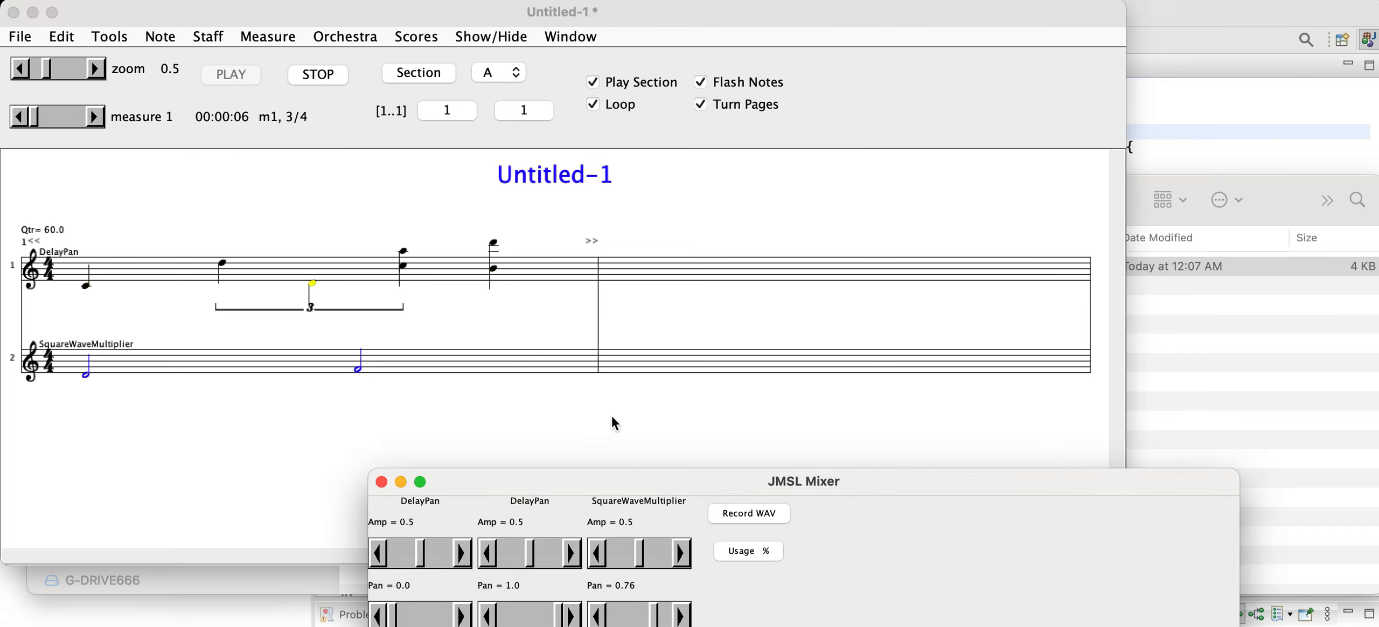
left_click_drag(581, 473, 635, 385)
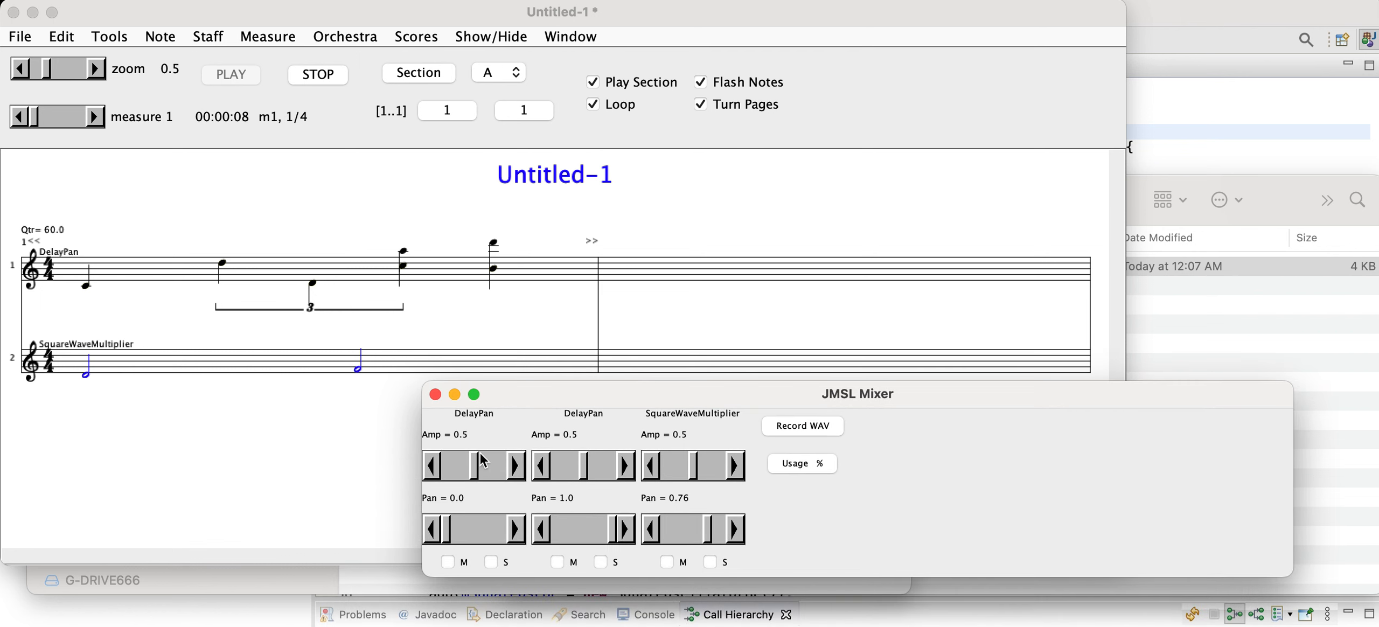
left_click_drag(473, 472, 412, 470)
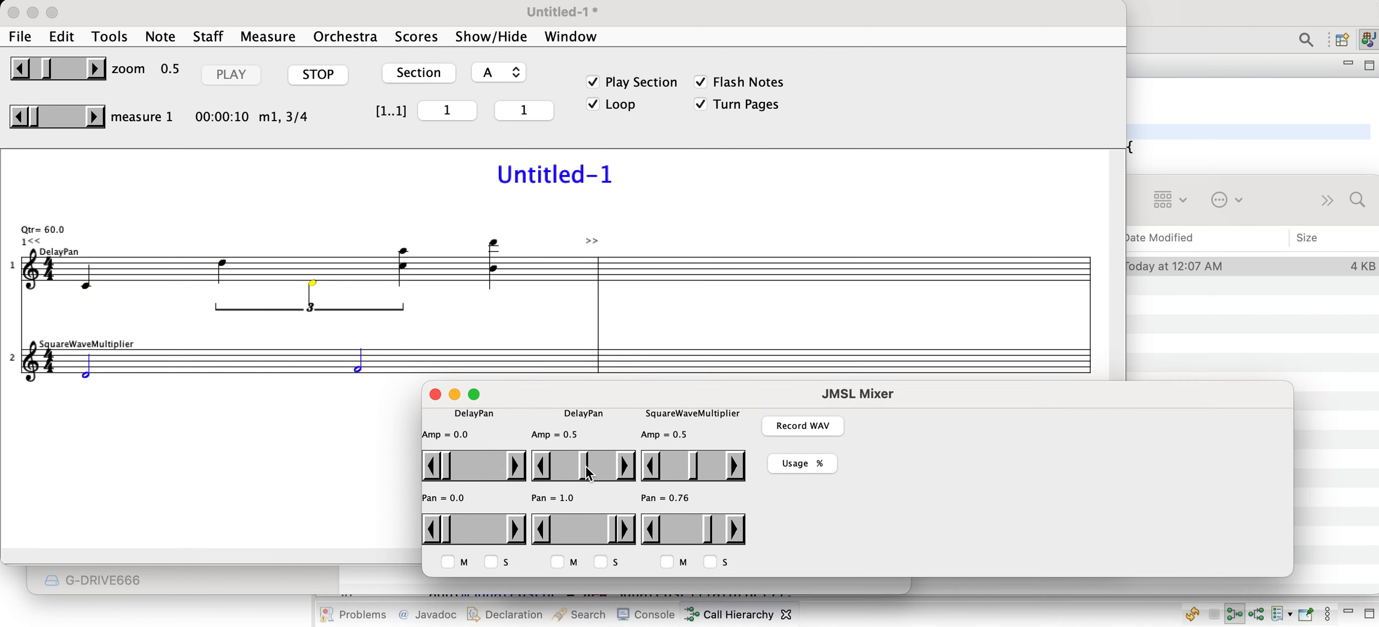
left_click_drag(587, 468, 546, 471)
left_click_drag(694, 474, 712, 480)
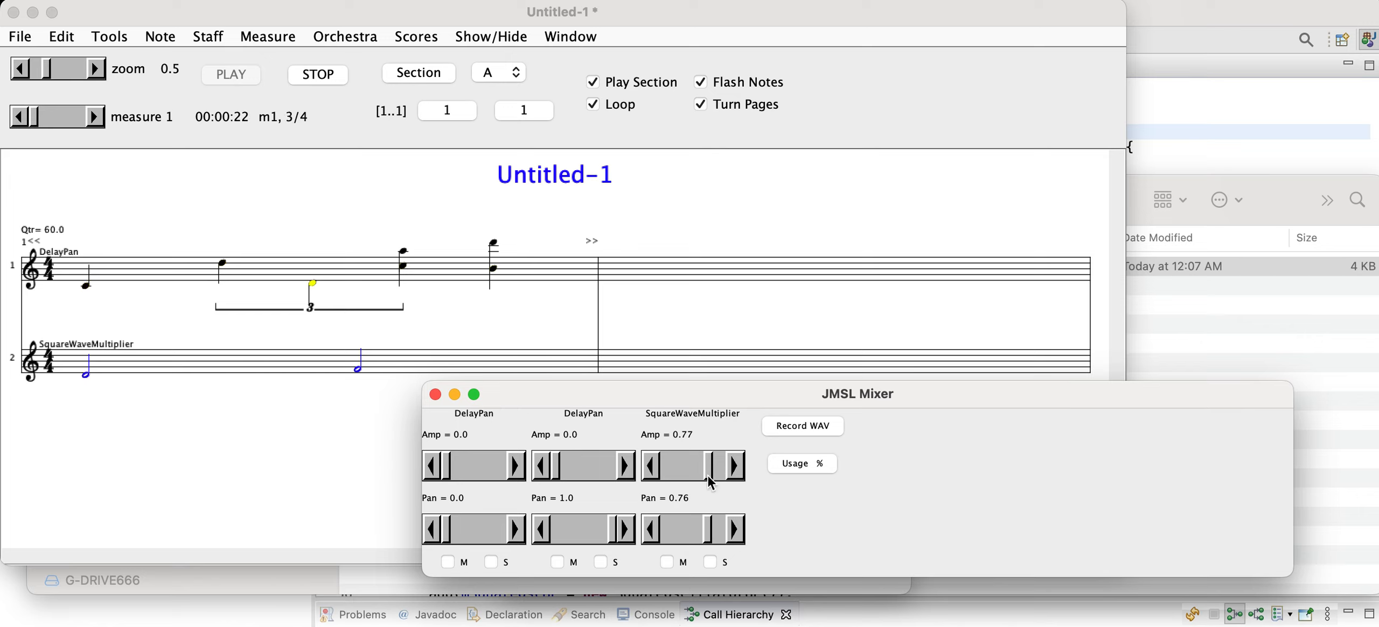
left_click_drag(712, 470, 717, 479)
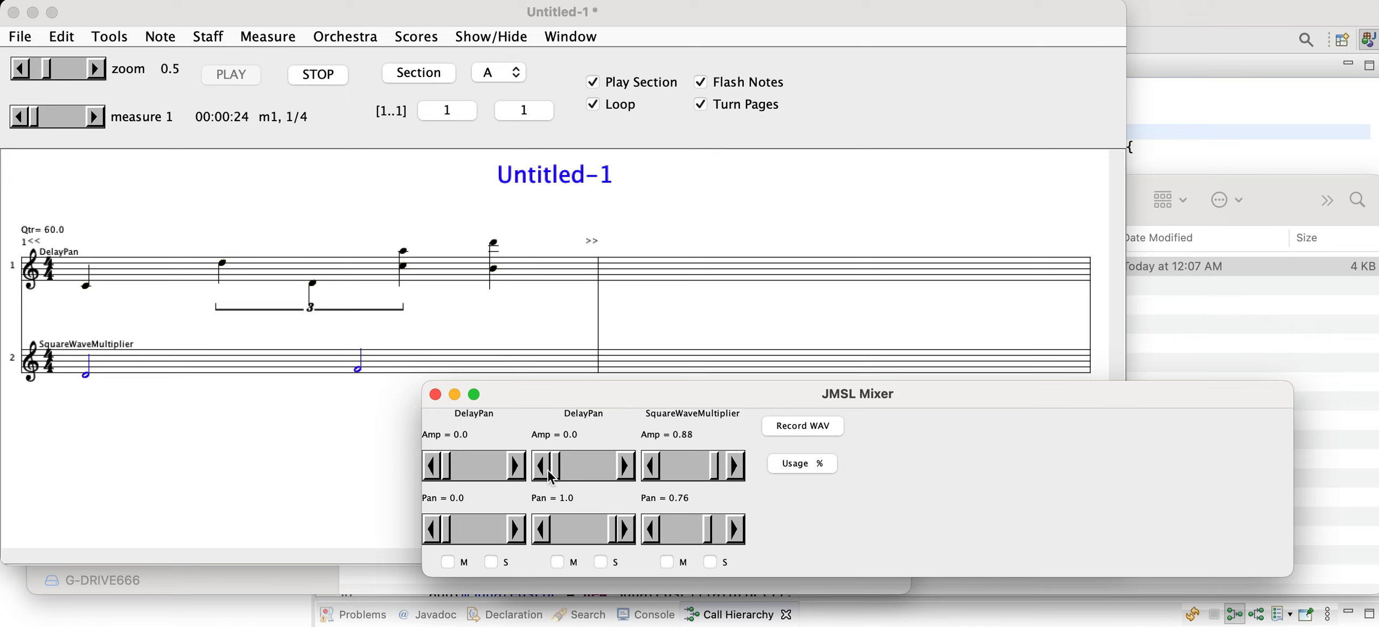
- Raise the first DelayPan channel's amplitude to 0.45 and the second's to 0.28
mouse_move(558, 474)
left_mouse_down()
mouse_move(588, 474)
mouse_move(573, 475)
left_mouse_up()
left_click_drag(450, 470, 475, 471)
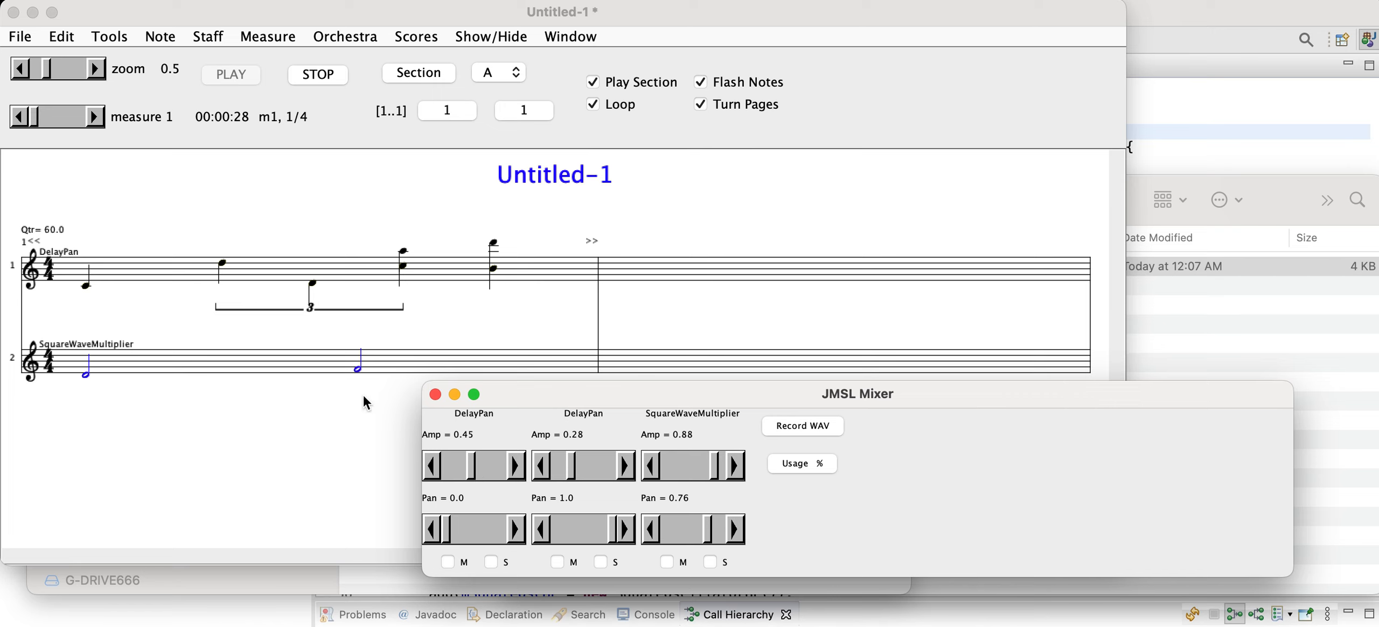
- Set the vibRate of the second SquareWaveMultiplier note to 9.587 and close its editor
double_click(356, 366)
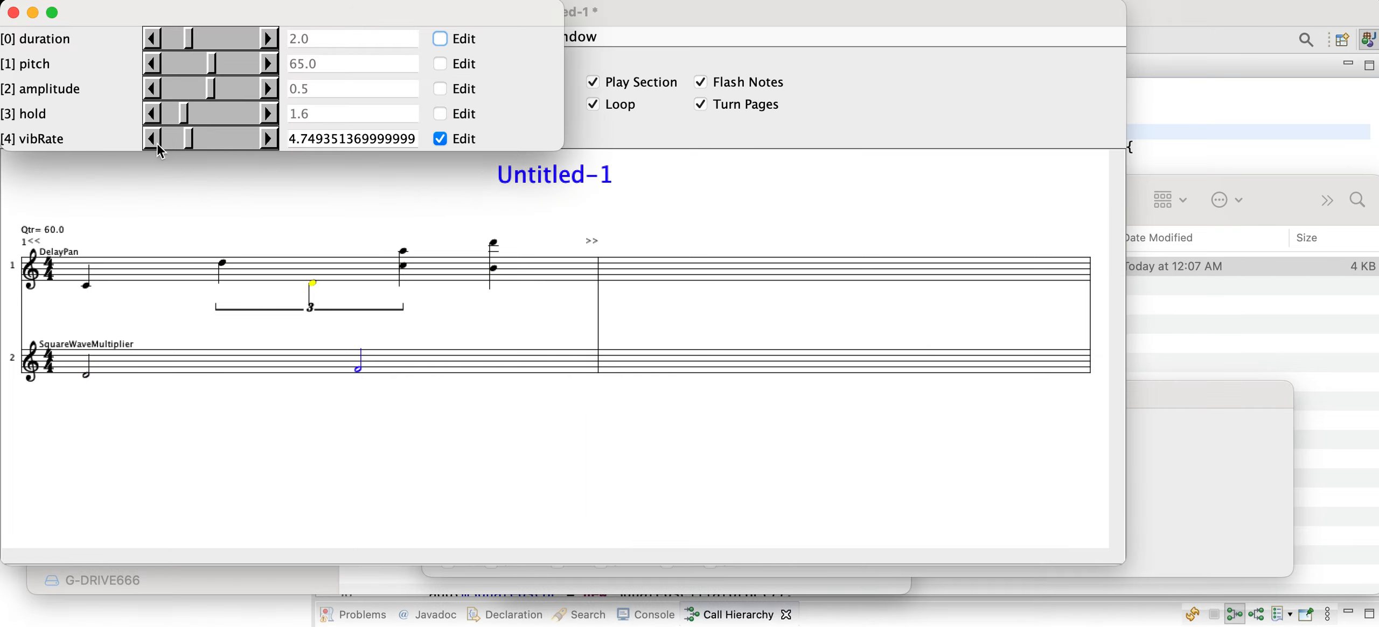
left_click_drag(188, 141, 206, 141)
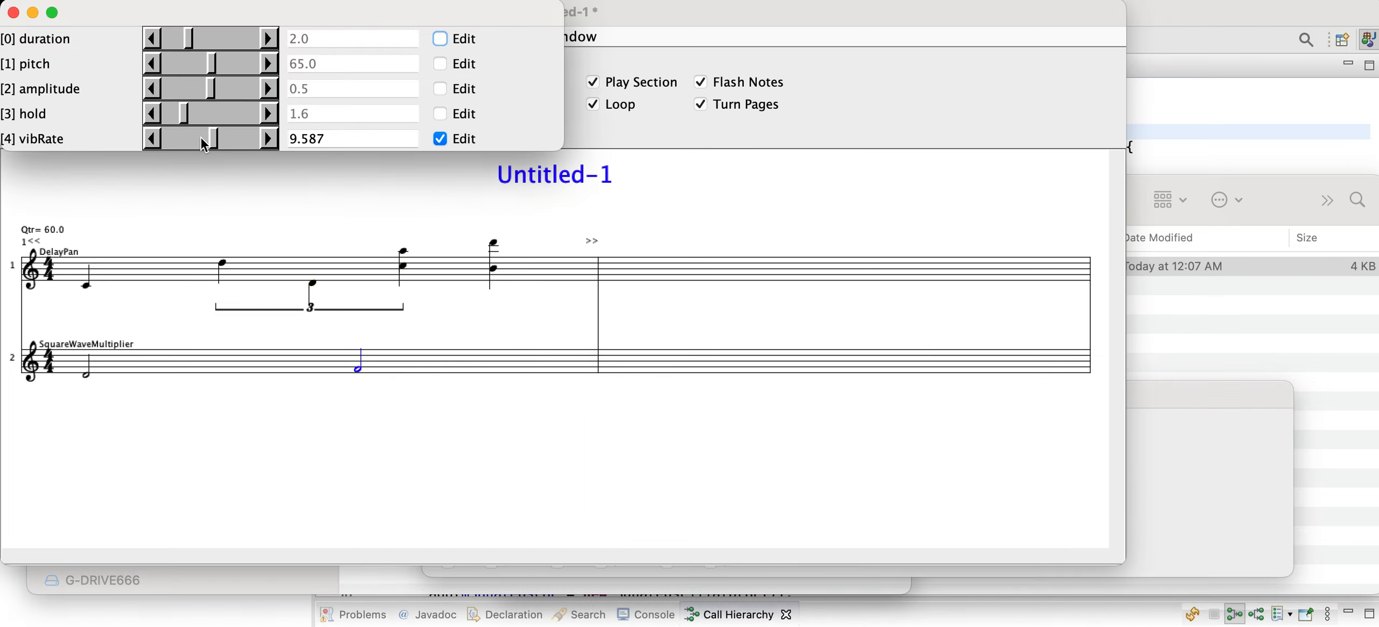
left_click(13, 12)
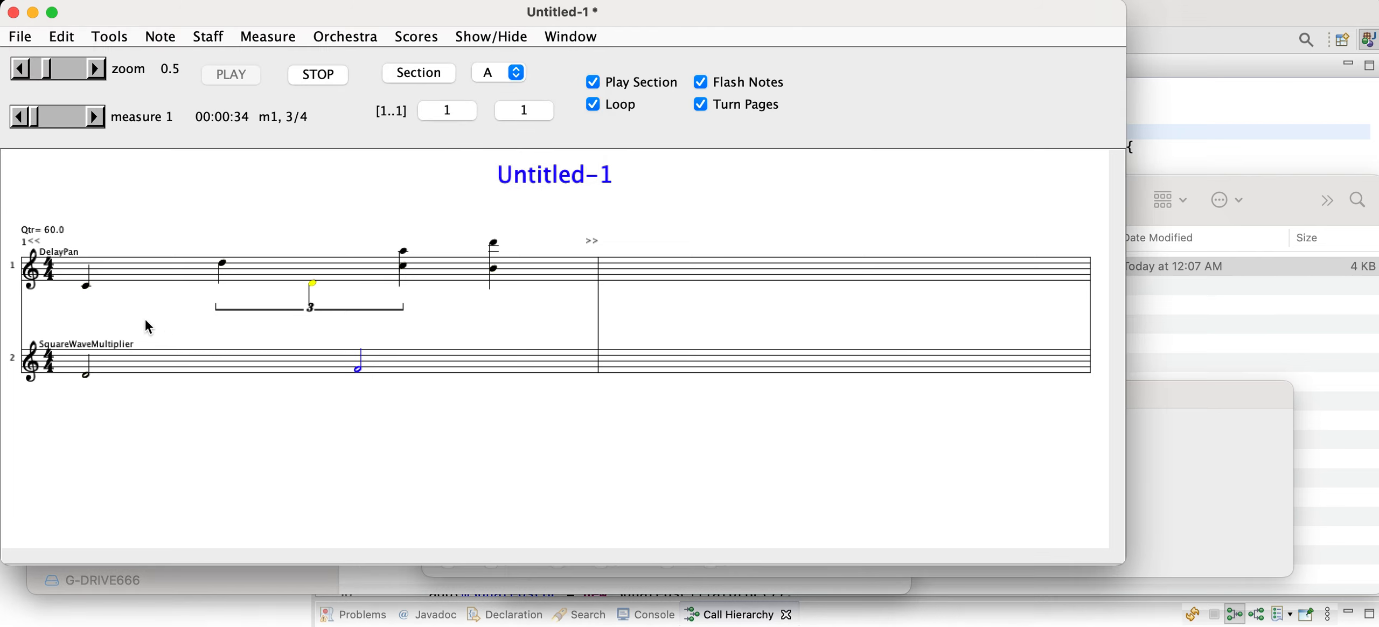
- Change both SquareWaveMultiplier notes to eighth notes and paste the pair three times to make four pairs
left_click_drag(61, 329, 450, 422)
key("8")
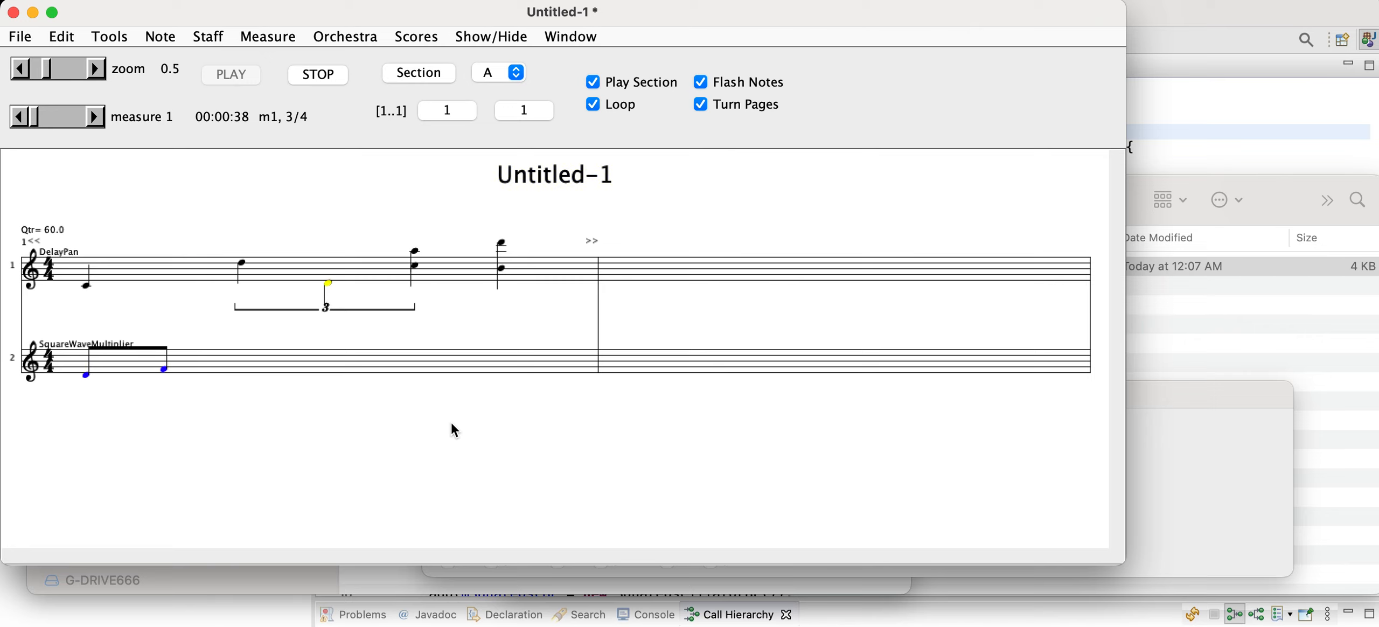
left_click(325, 360)
key("super+v")
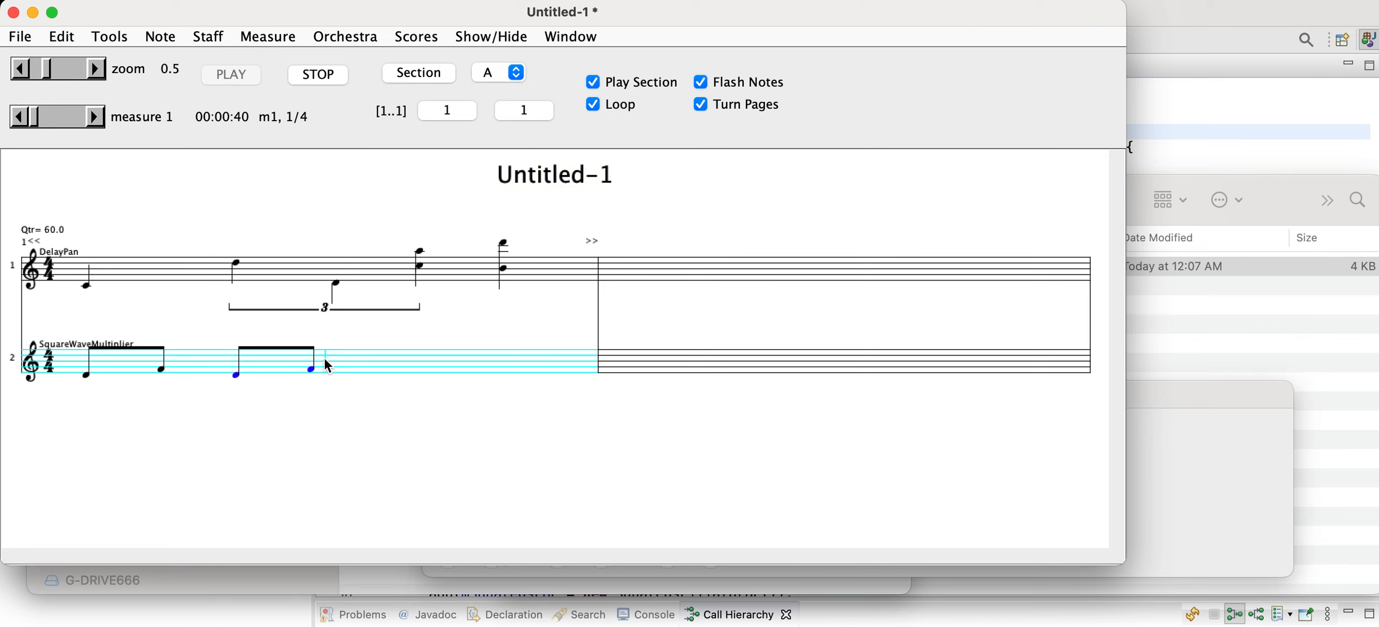
key("super+v")
left_click(505, 360)
key("super+v")
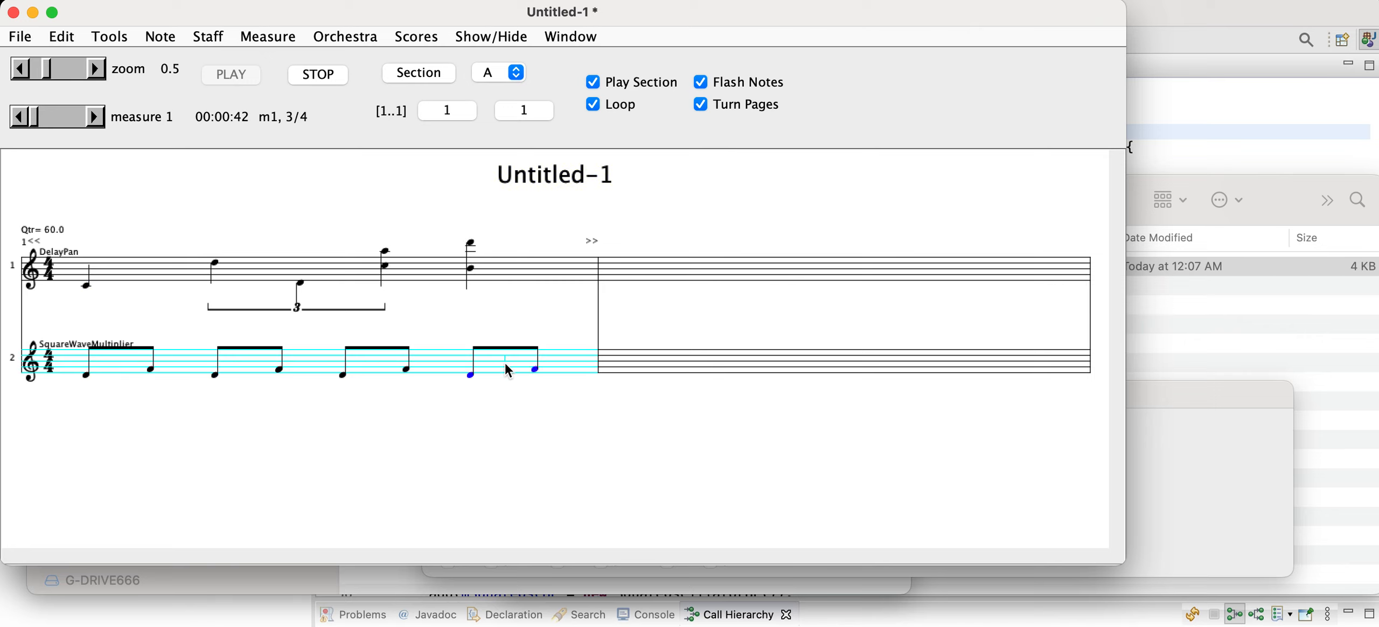
- Convert all the SquareWaveMultiplier eighth notes to sixteenths and paste a copy of them to fill the measure
left_click_drag(61, 322, 550, 425)
key("s")
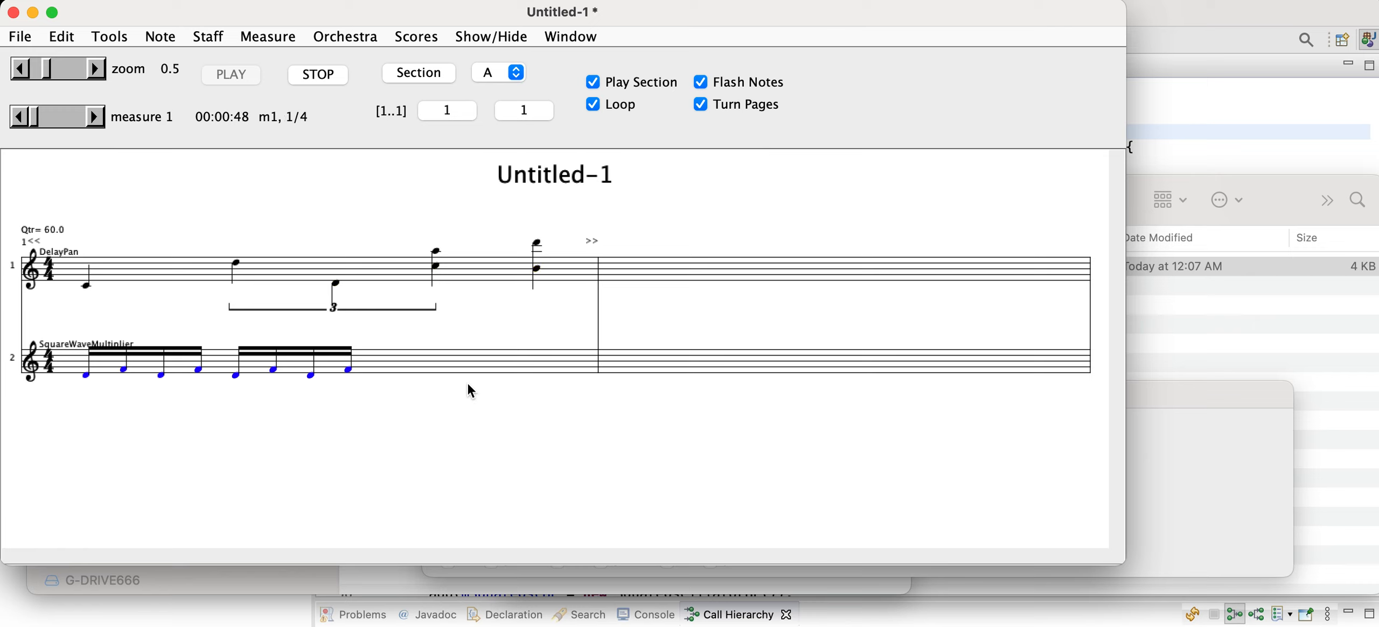
left_click(400, 341)
key("super+v")
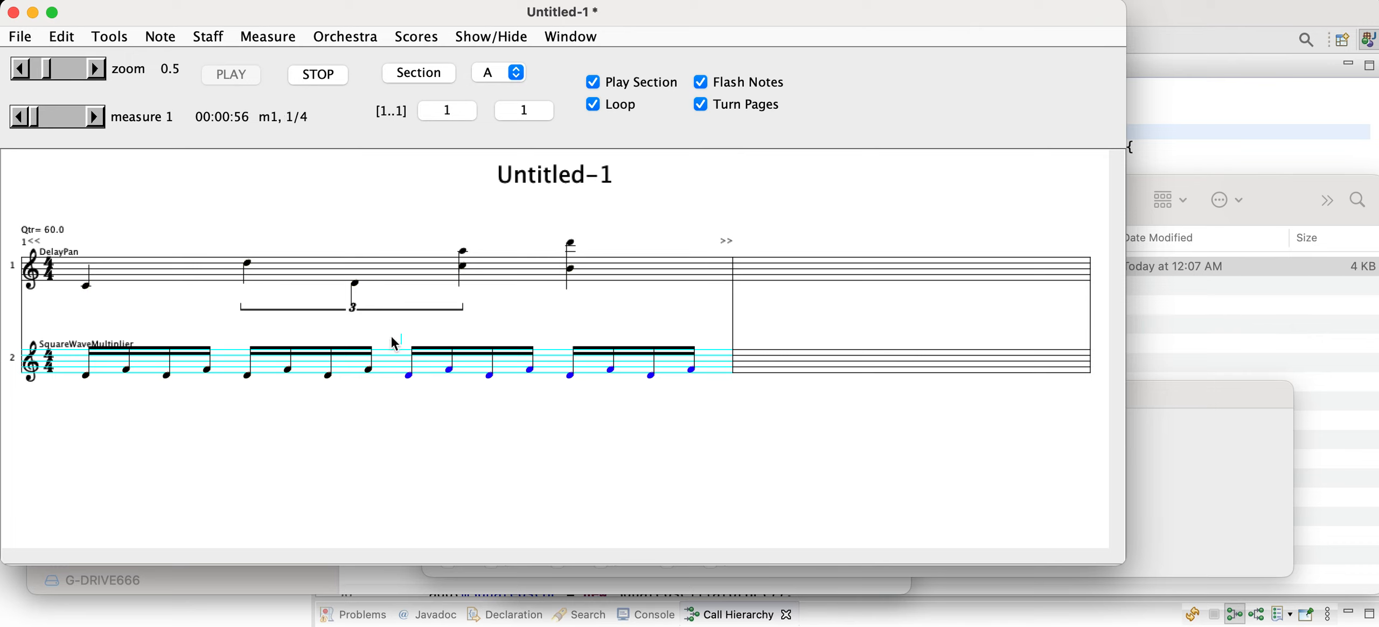
- Raise the second notes of sixteenth groups 3 and 4 and group 1's last two notes one octave, and group 4's last two notes two octaves
left_click_drag(432, 337, 475, 404)
key("shift+Up")
mouse_move(587, 331)
left_mouse_down()
mouse_move(607, 397)
mouse_move(633, 401)
left_mouse_up()
key("shift+Up")
left_click_drag(627, 311, 701, 407)
key("shift+Up")
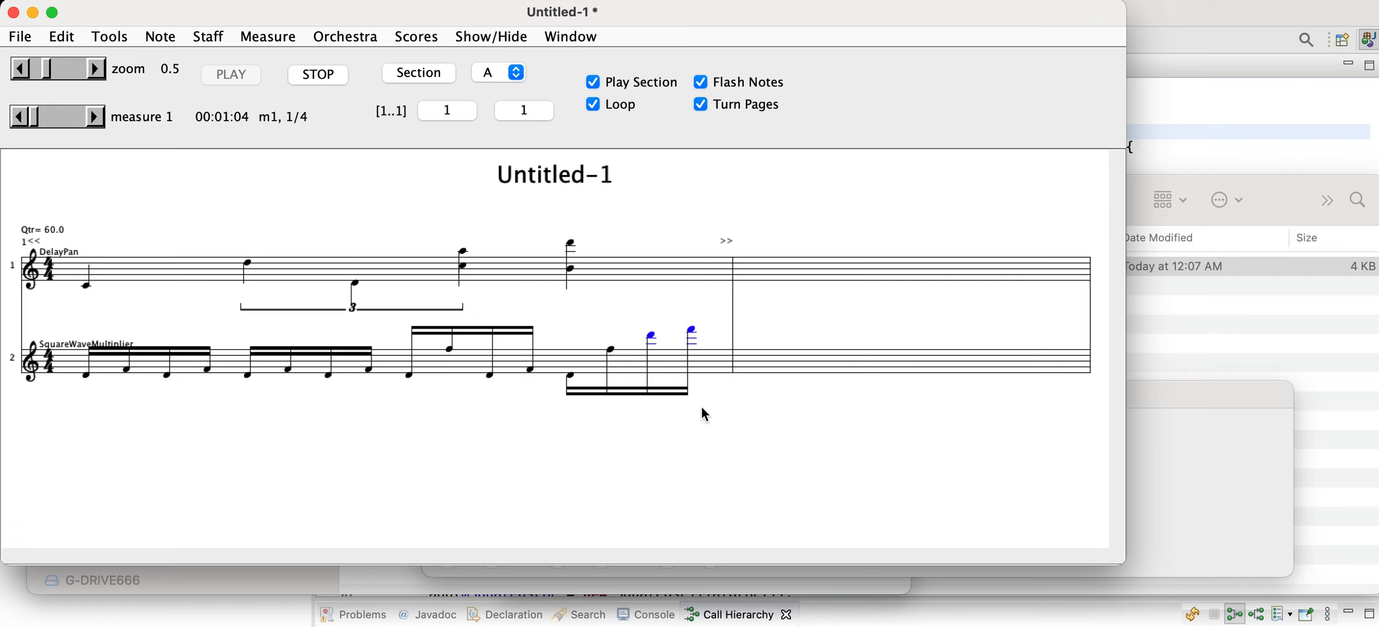
left_click_drag(136, 313, 224, 420)
key("shift+Up")
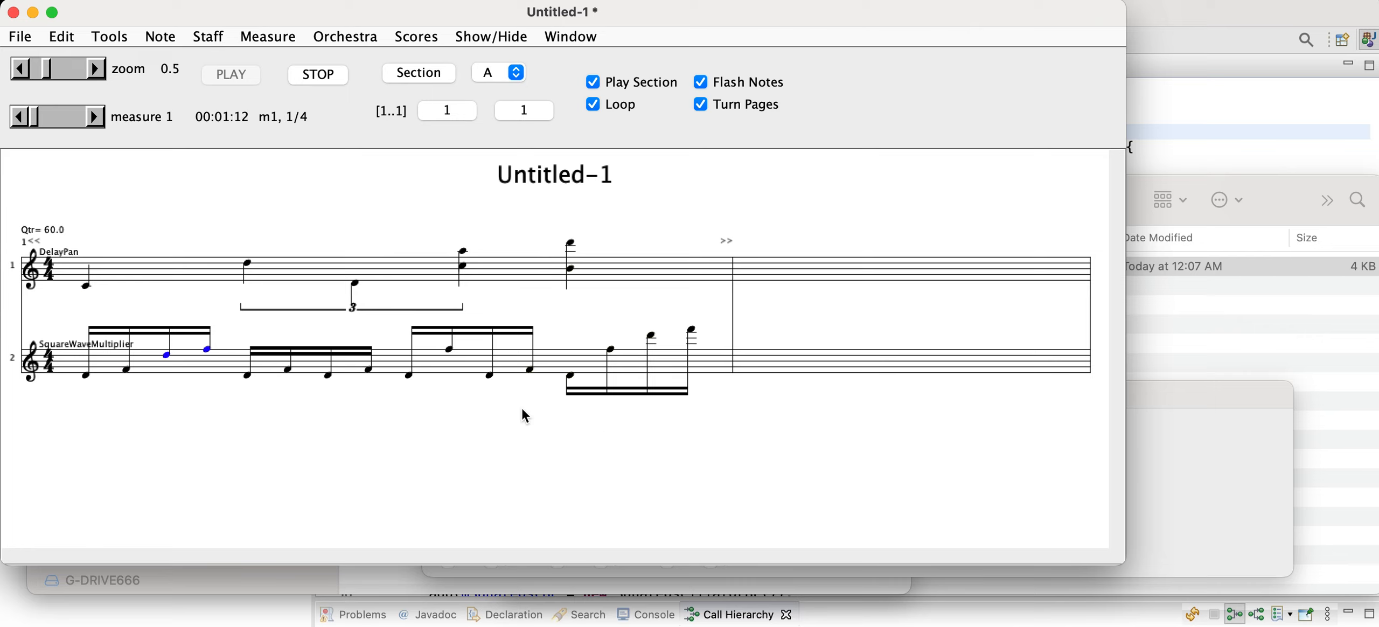
- Stack two notes above the first note of the fourth sixteenth group and increase the top note's vibRate
left_click(572, 361)
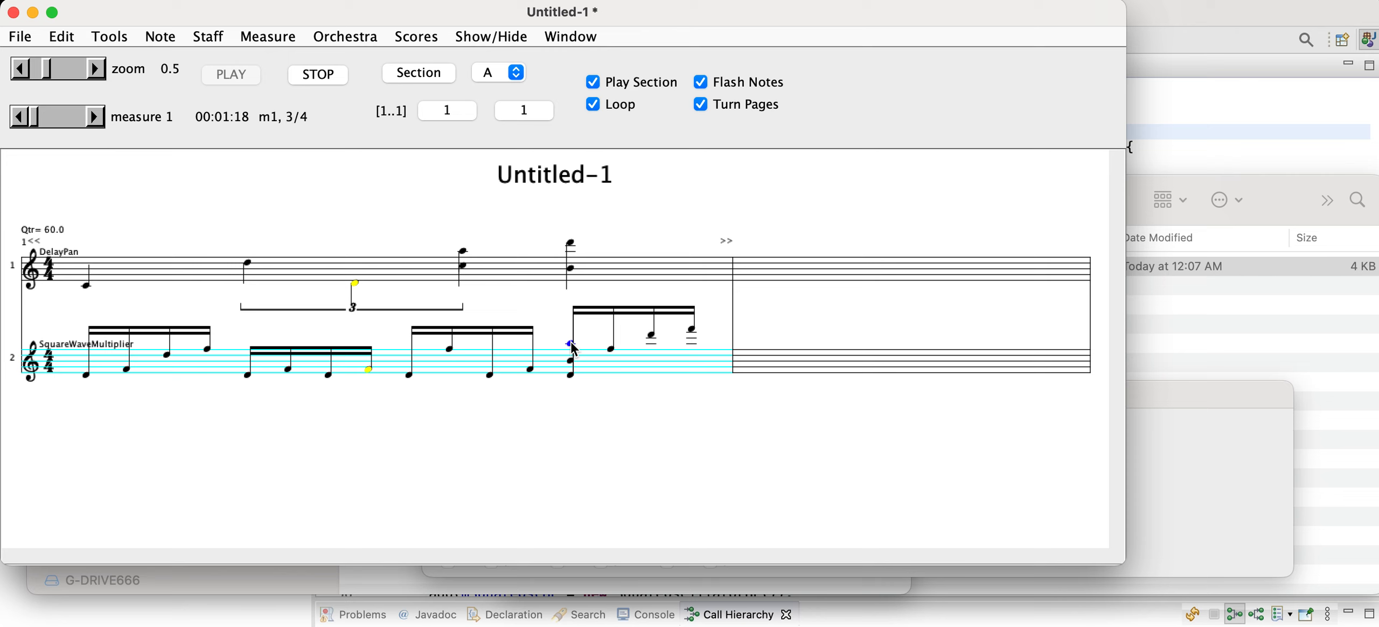
double_click(571, 345)
left_click_drag(187, 138, 231, 149)
left_click(13, 13)
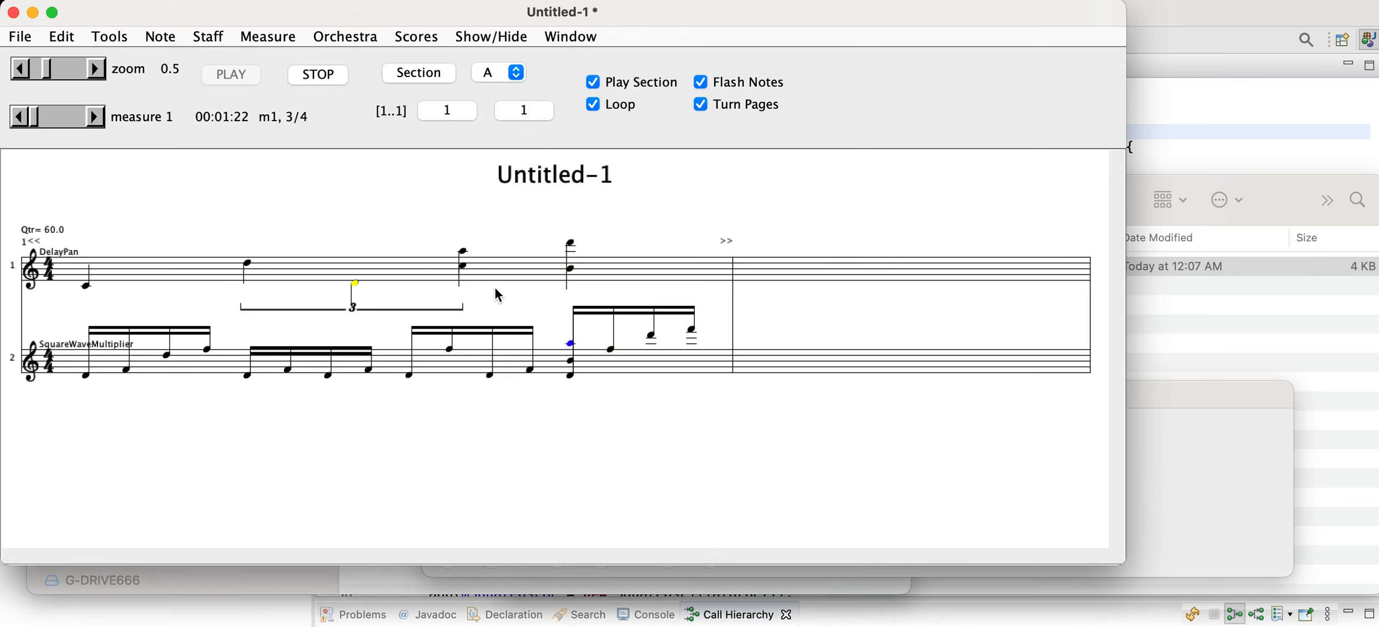
- Decrease the vibRate of the middle note in the fourth group's chord and stop playback
double_click(571, 361)
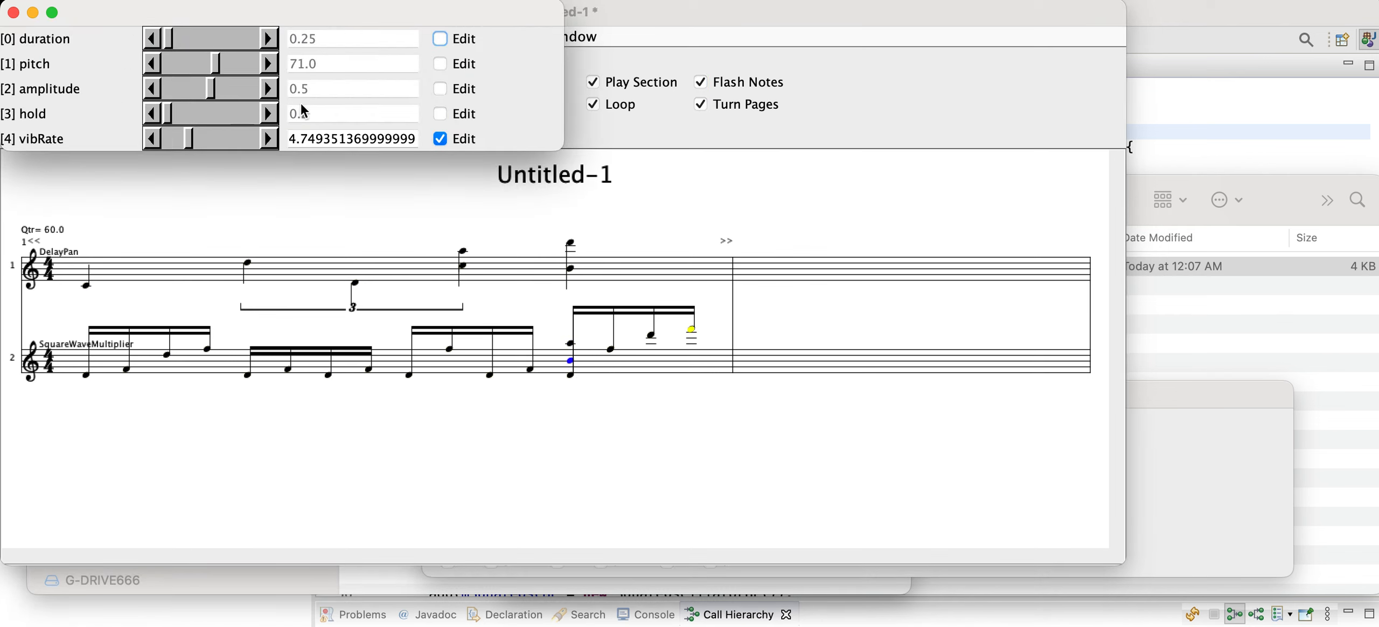
left_click(154, 138)
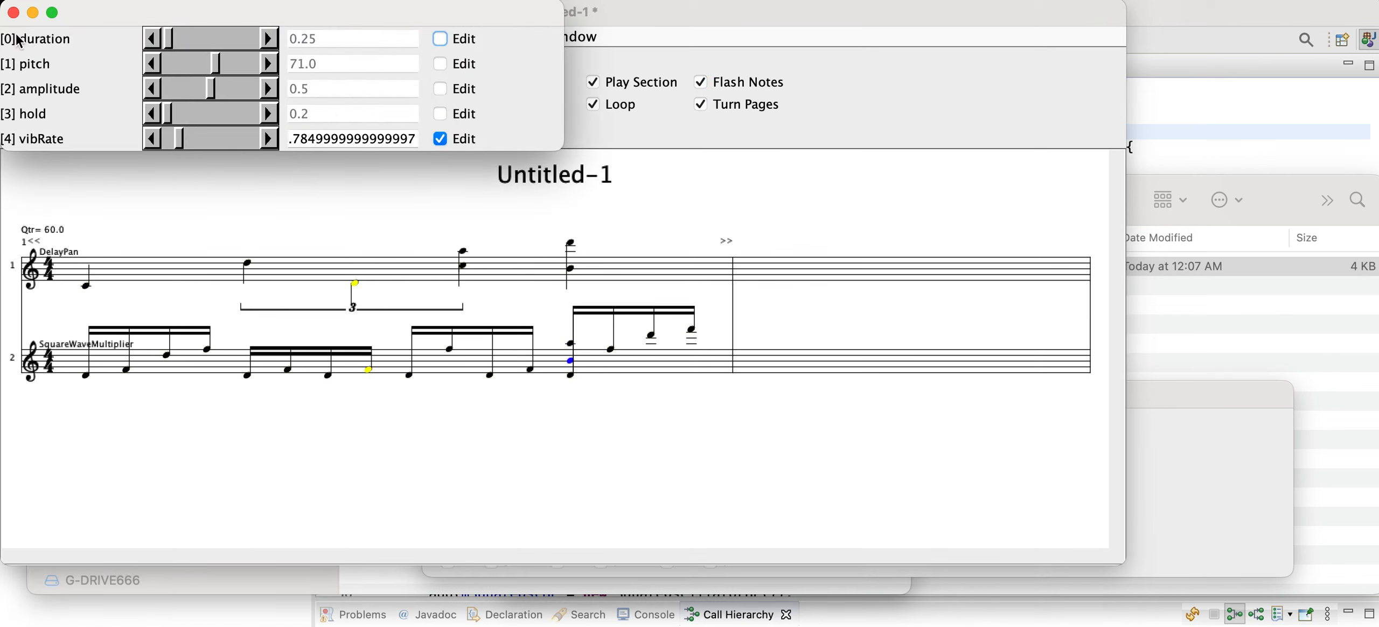
left_click(13, 13)
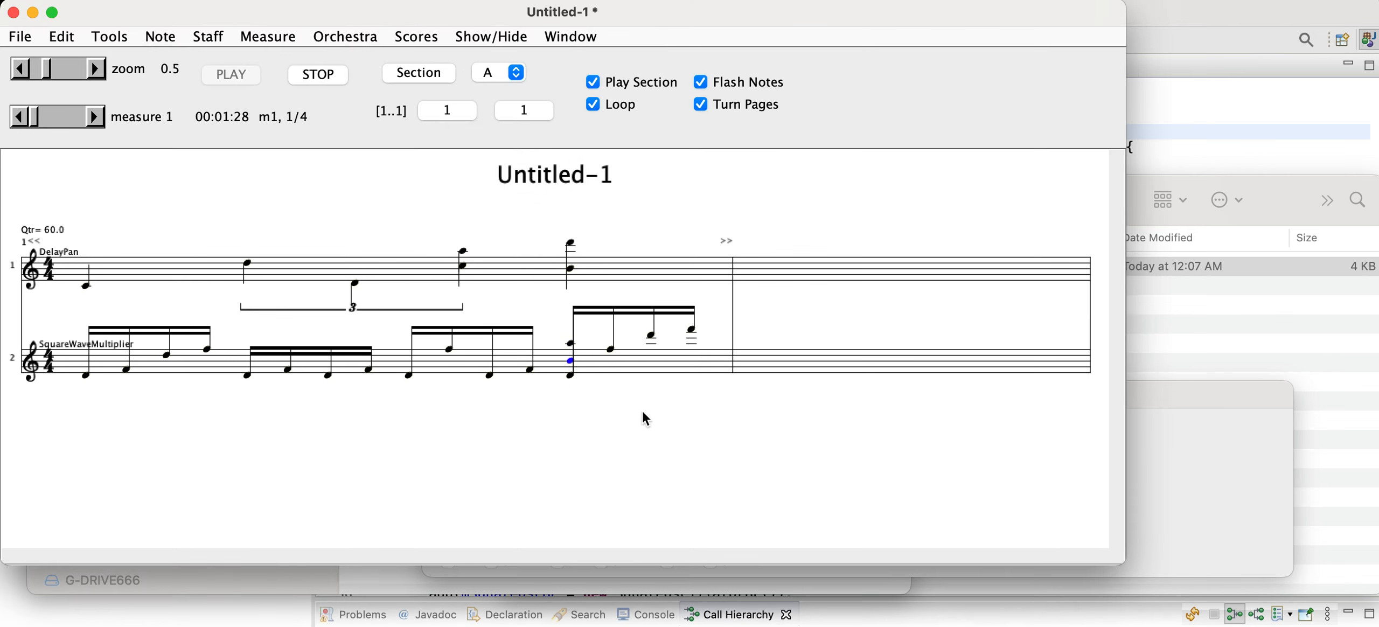
left_click(340, 74)
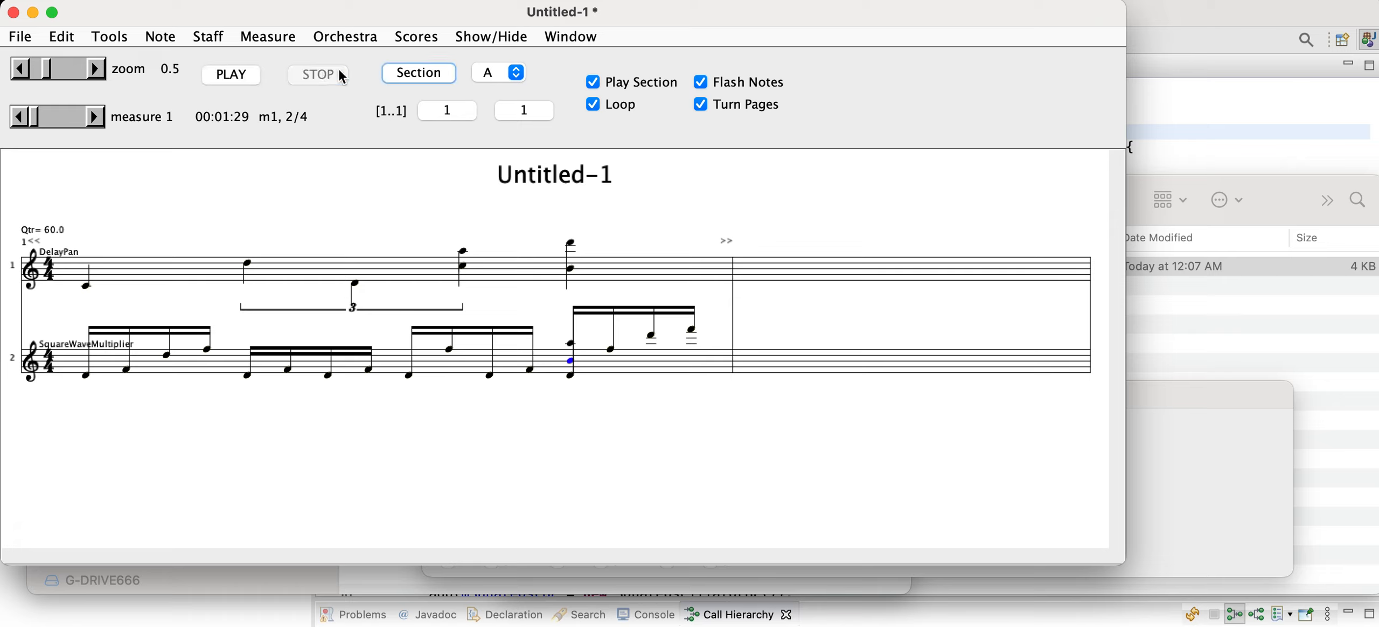